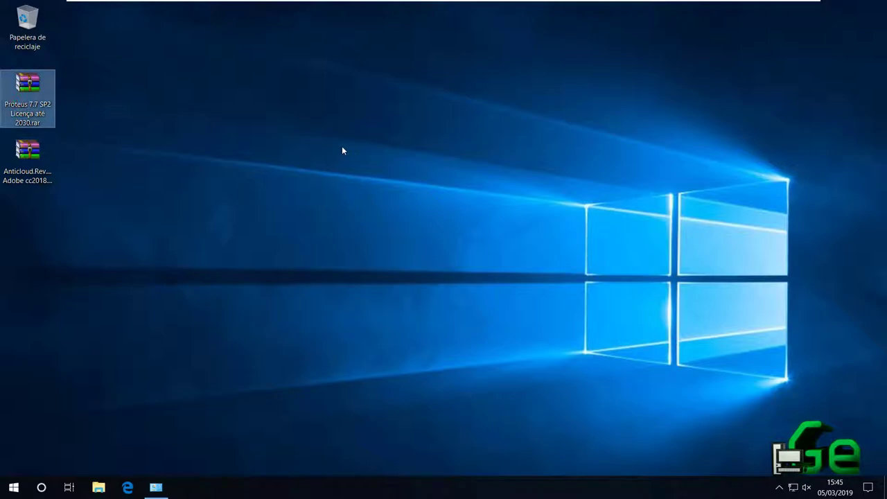
Extract the Proteus 7.7 SP2 archive on the desktop into its own folder of the same name.
{"action": "double_click", "coordinate": [35, 113]}
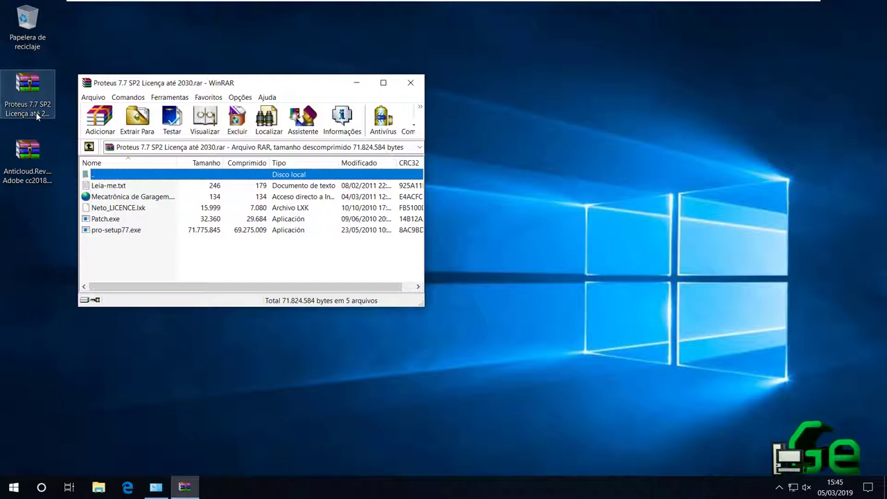
{"action": "left_click", "coordinate": [410, 82]}
{"action": "right_click", "coordinate": [15, 99]}
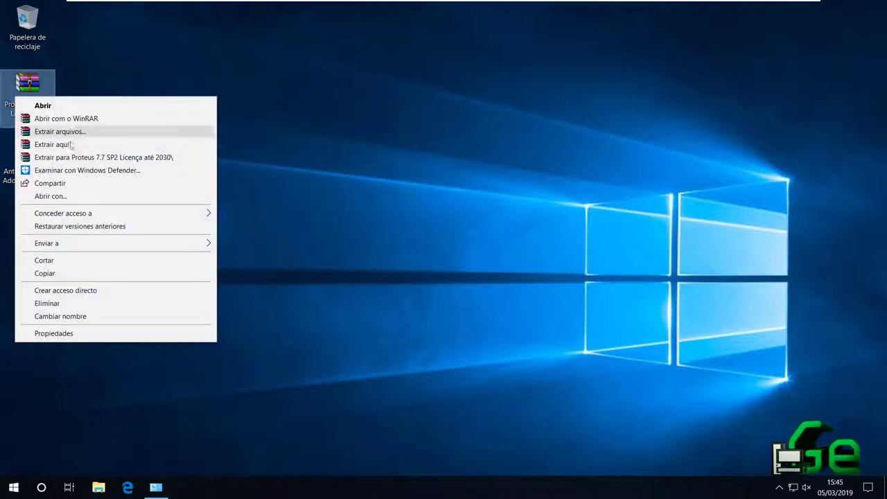
{"action": "left_click", "coordinate": [78, 158]}
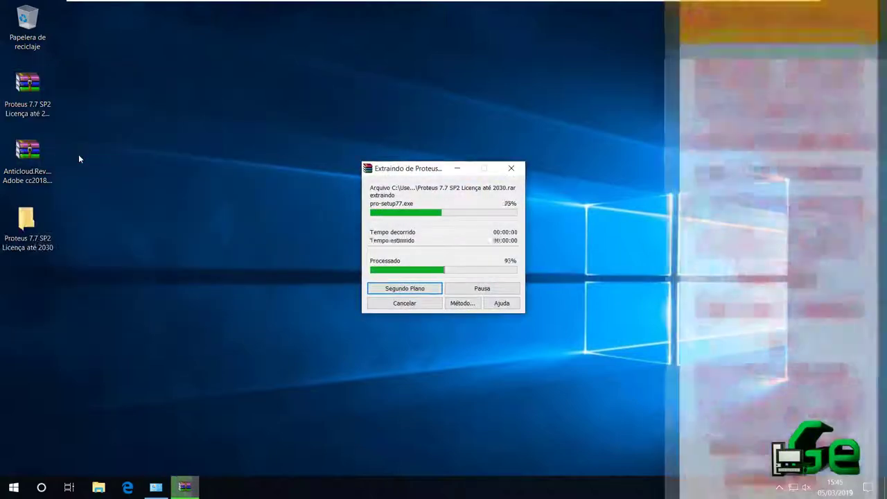
Open the extracted Proteus 7.7 SP2 folder and arrange its icon and window side by side on the desktop.
{"action": "left_click", "coordinate": [33, 239]}
{"action": "left_click_drag", "start_coordinate": [33, 239], "coordinate": [304, 160]}
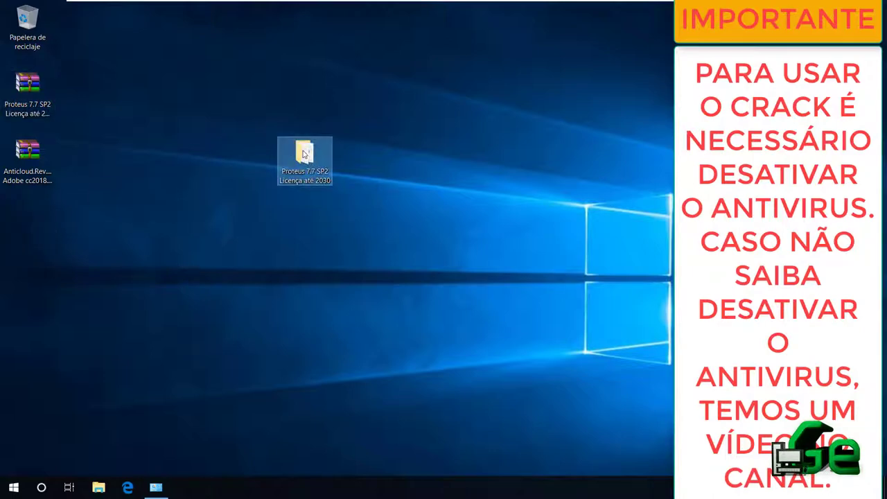
{"action": "double_click", "coordinate": [303, 161]}
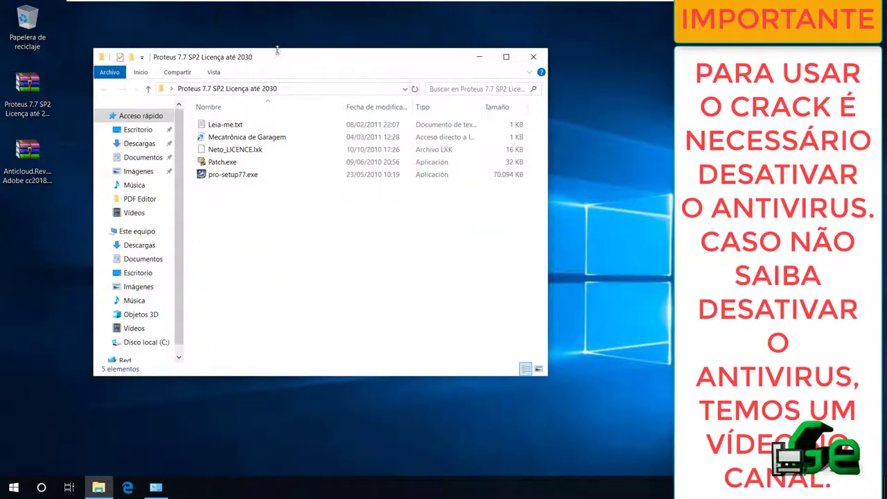
{"action": "left_click_drag", "start_coordinate": [276, 50], "coordinate": [507, 39]}
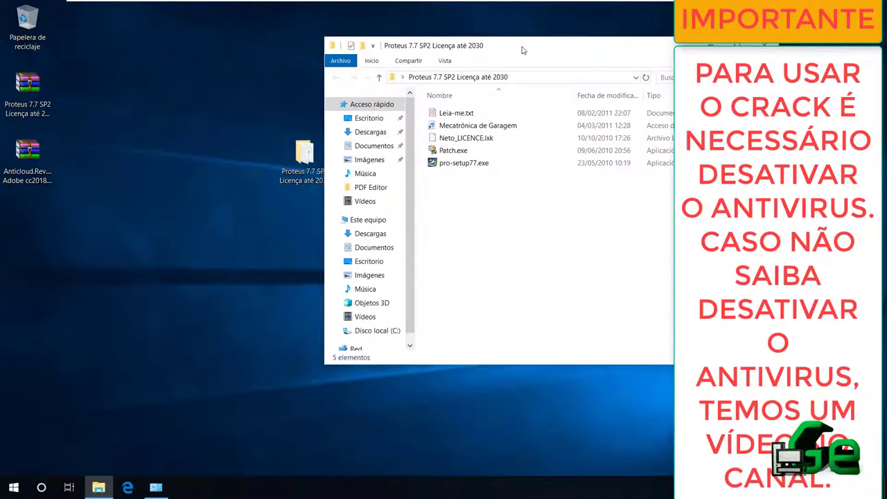
{"action": "left_click_drag", "start_coordinate": [304, 156], "coordinate": [249, 155]}
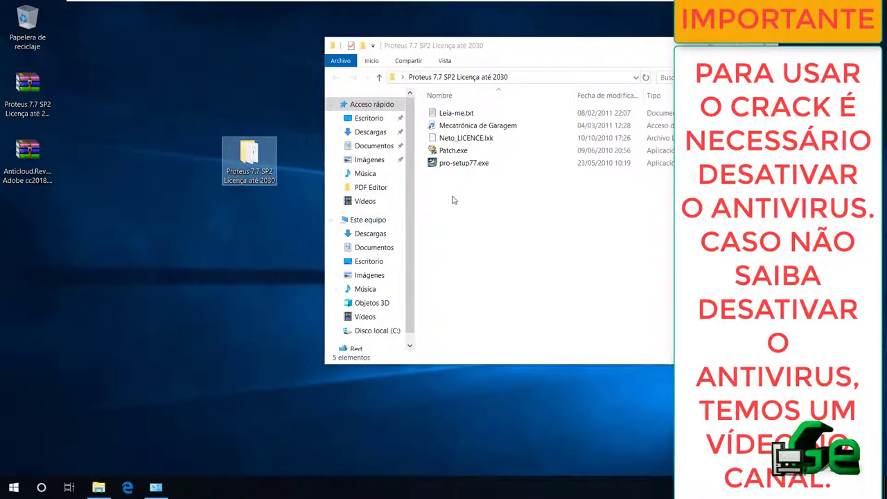
{"action": "left_click", "coordinate": [442, 170]}
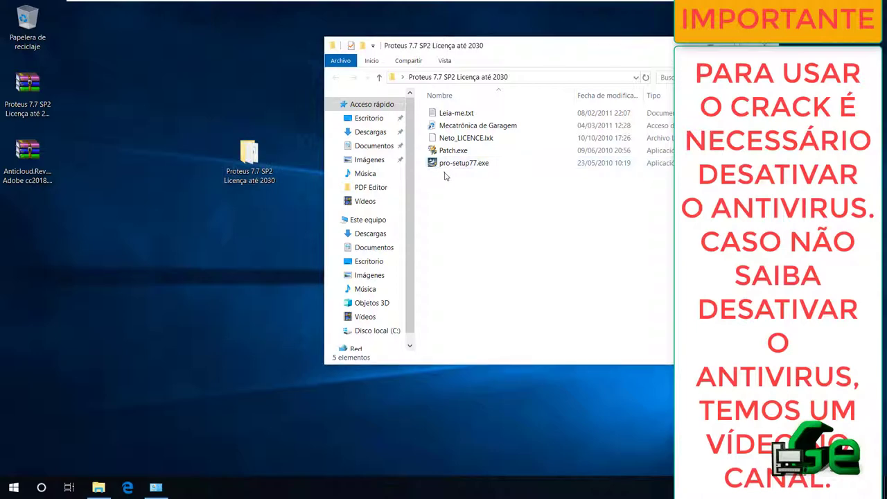
{"action": "left_click", "coordinate": [27, 93]}
{"action": "left_click", "coordinate": [244, 167]}
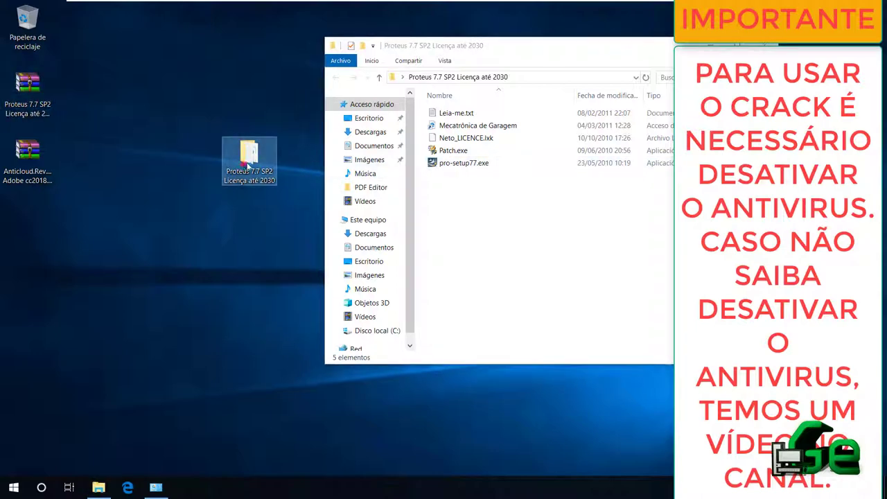
{"action": "left_click", "coordinate": [485, 203]}
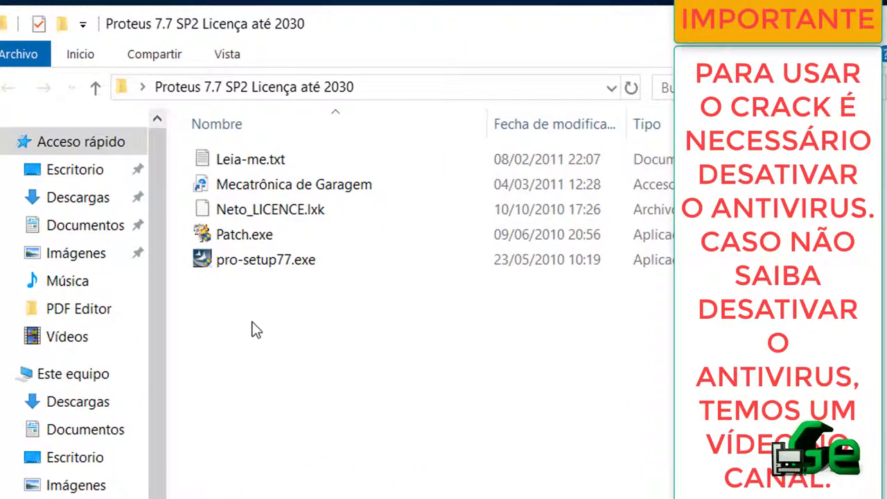
Run pro-setup77.exe, agree to install WINHELP support, and dismiss the Windows Update standalone installer information.
{"action": "left_click", "coordinate": [236, 269]}
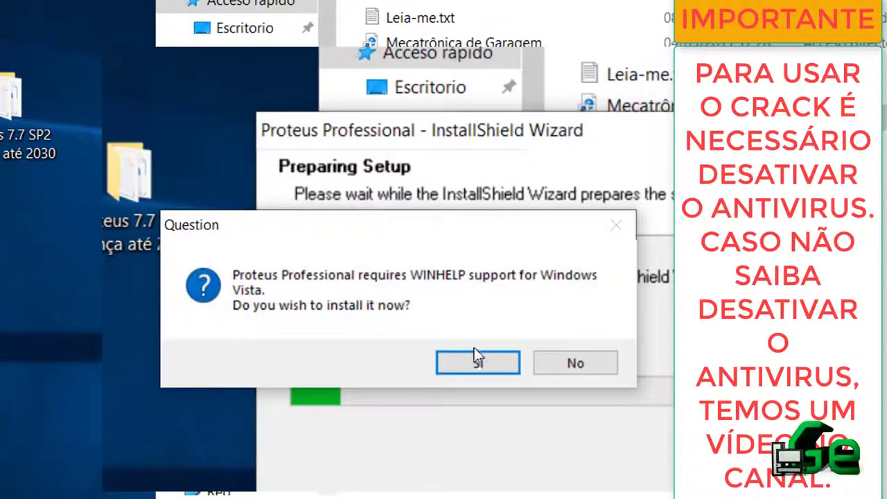
{"action": "left_click", "coordinate": [485, 364]}
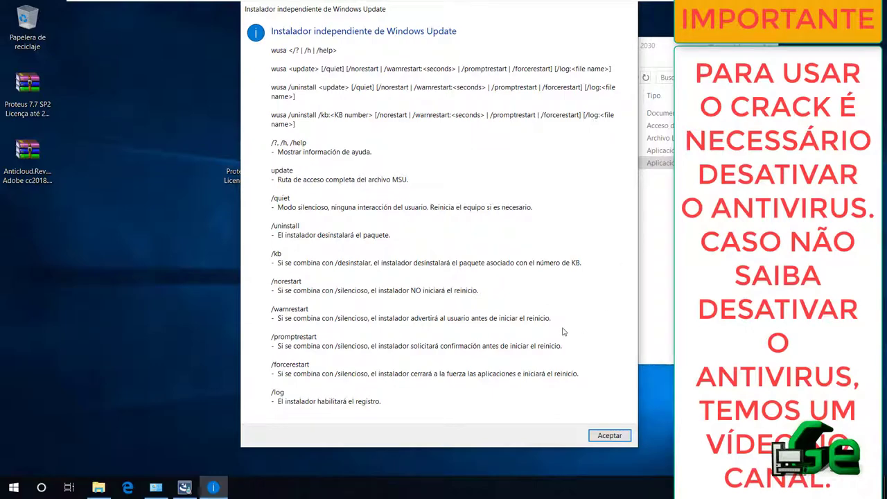
{"action": "left_click", "coordinate": [591, 438]}
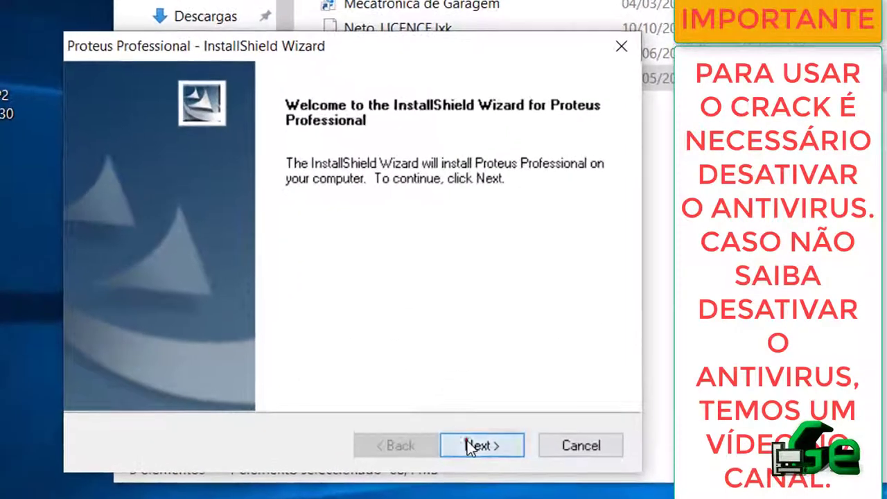
Accept the Proteus Professional licence agreement and continue with the option to use a locally installed licence key.
{"action": "left_click", "coordinate": [467, 445]}
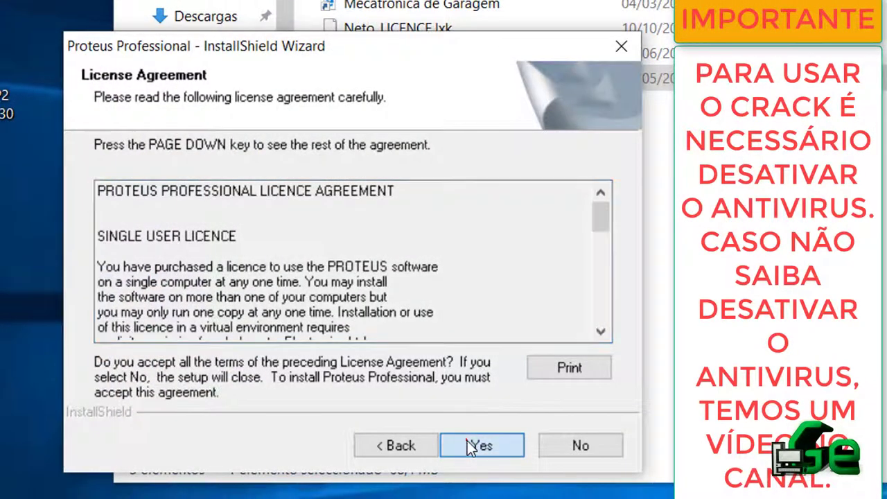
{"action": "left_click", "coordinate": [467, 444]}
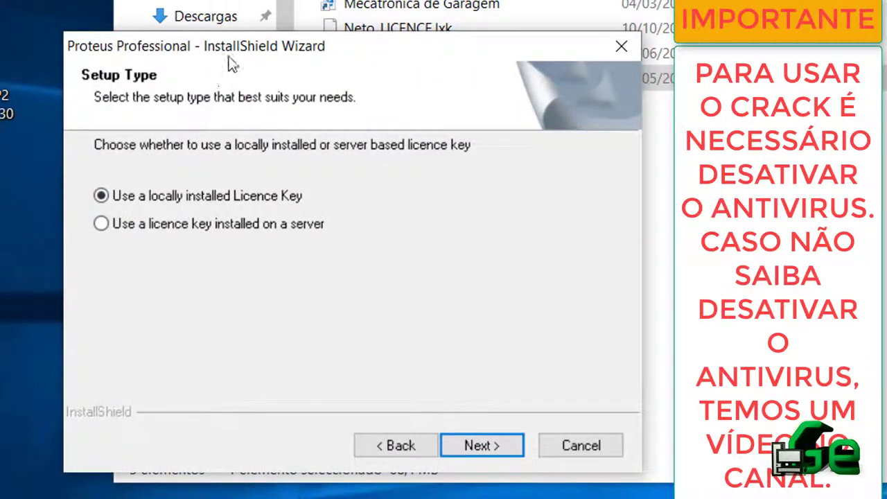
{"action": "left_click_drag", "start_coordinate": [229, 55], "coordinate": [245, 54]}
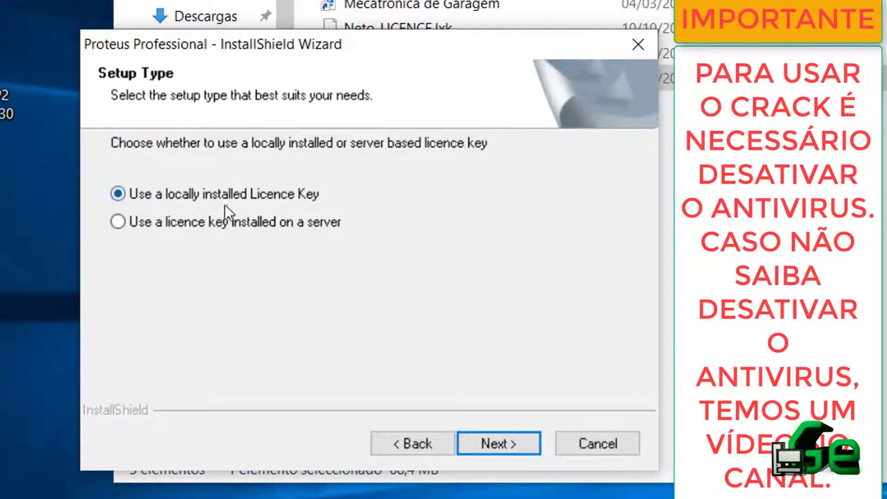
{"action": "left_click", "coordinate": [481, 444]}
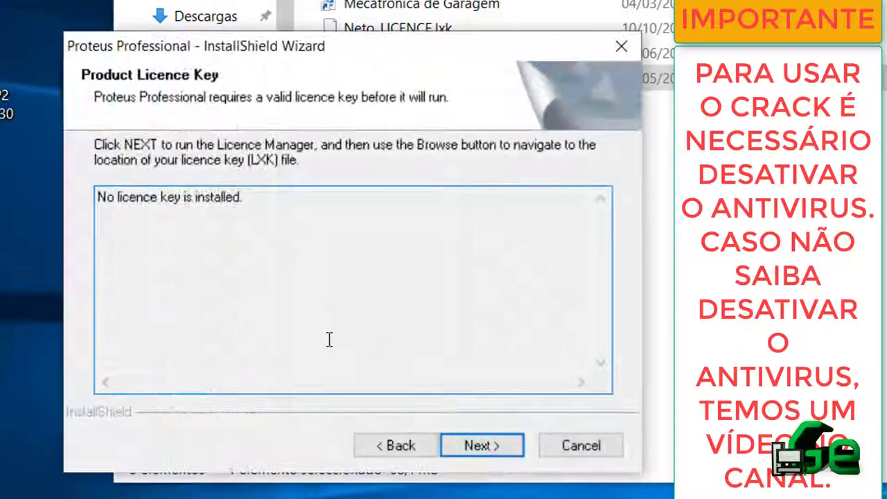
Continue from the Product Licence Key page into the Licence Manager and move its window clear of the folder's file list.
{"action": "left_click_drag", "start_coordinate": [208, 197], "coordinate": [81, 190]}
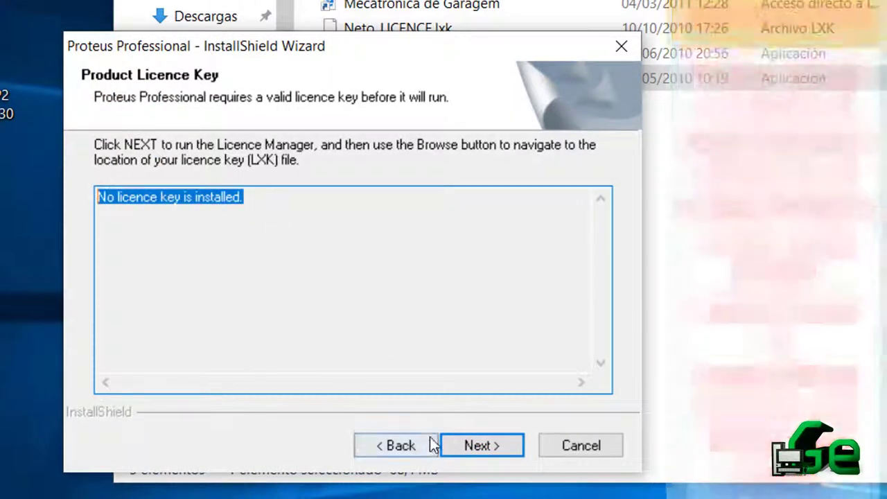
{"action": "left_click", "coordinate": [491, 448]}
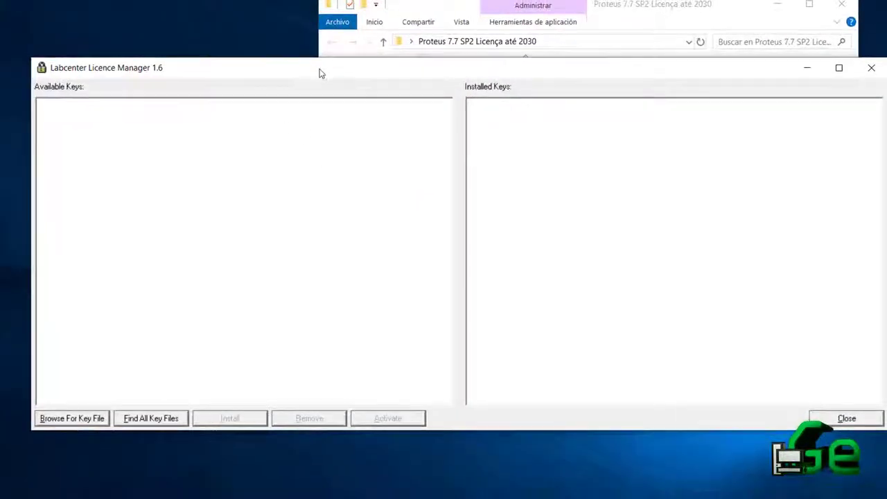
{"action": "left_click_drag", "start_coordinate": [320, 73], "coordinate": [292, 136]}
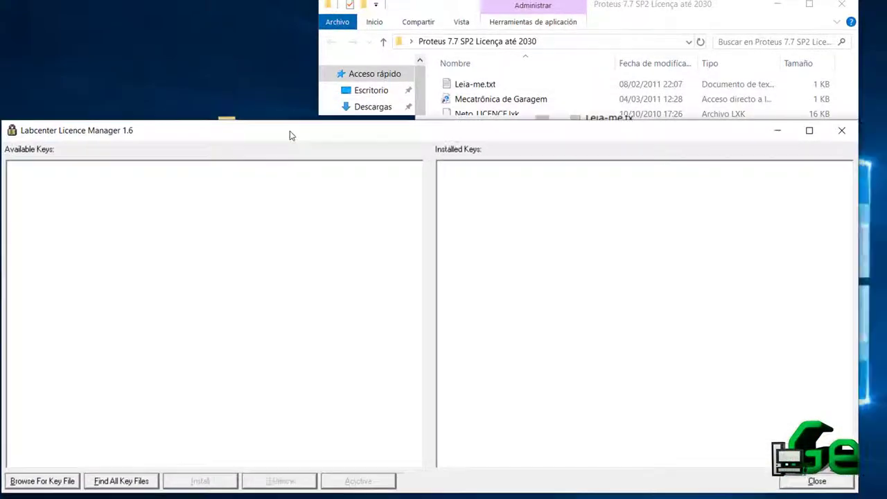
Load the .lxk licence key file from the extracted Proteus 7.7 SP2 folder into the Licence Manager's available keys.
{"action": "left_click", "coordinate": [471, 114]}
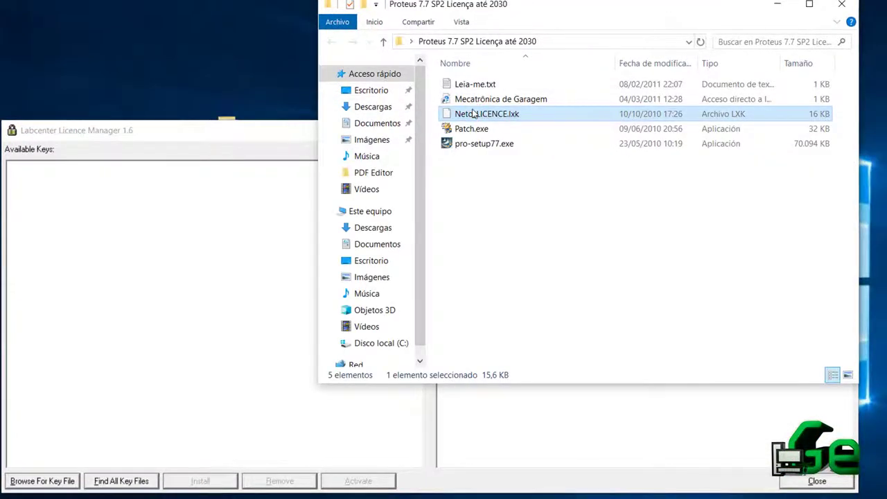
{"action": "left_click", "coordinate": [31, 476]}
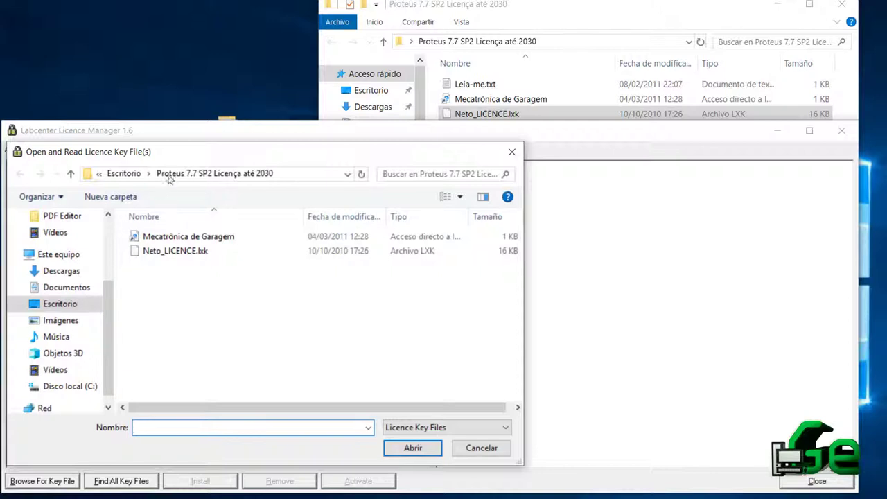
{"action": "left_click_drag", "start_coordinate": [171, 156], "coordinate": [192, 149]}
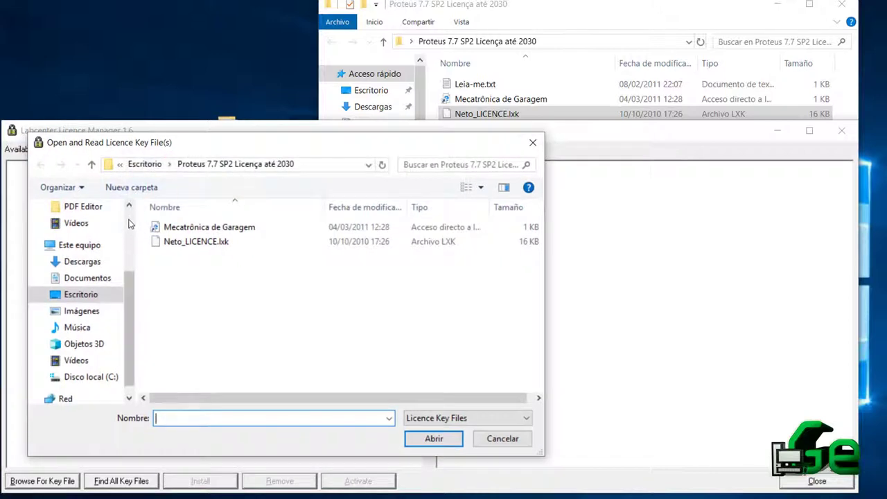
{"action": "scroll", "coordinate": [129, 223], "scroll_direction": "up", "scroll_amount": 2}
{"action": "scroll", "coordinate": [128, 223], "scroll_direction": "down", "scroll_amount": 1}
{"action": "scroll", "coordinate": [129, 223], "scroll_direction": "up", "scroll_amount": 1}
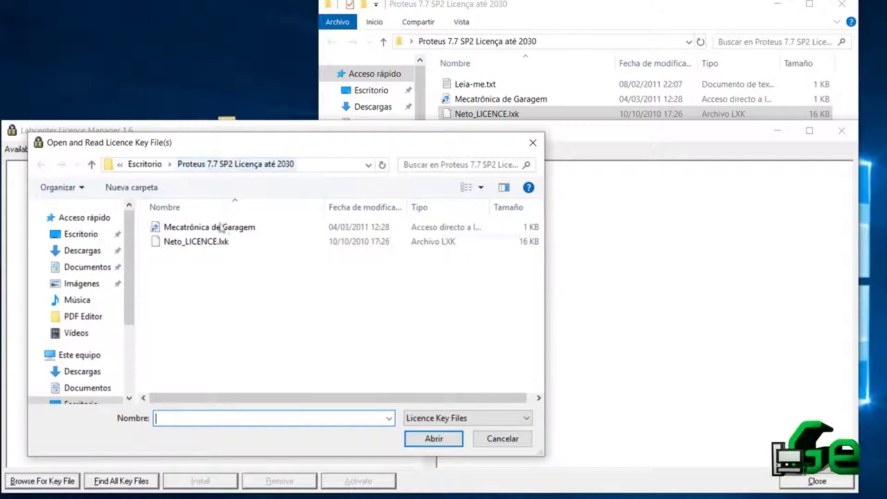
{"action": "left_click", "coordinate": [203, 242]}
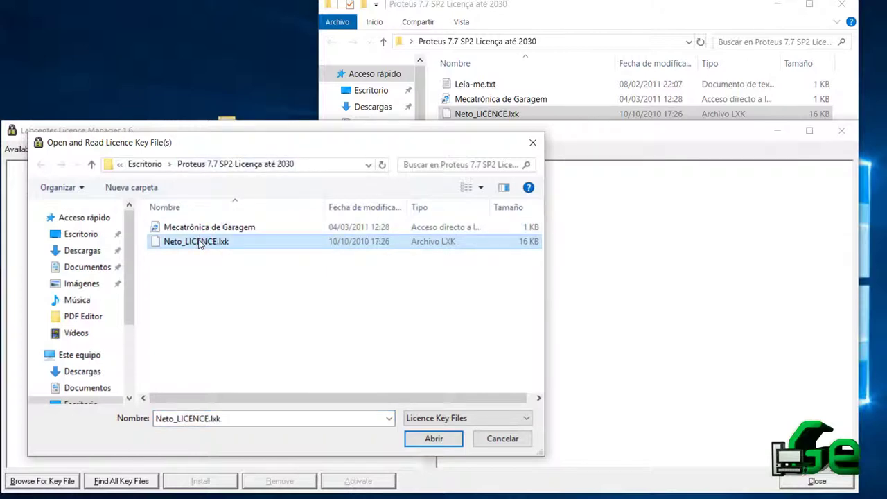
{"action": "left_click", "coordinate": [429, 438]}
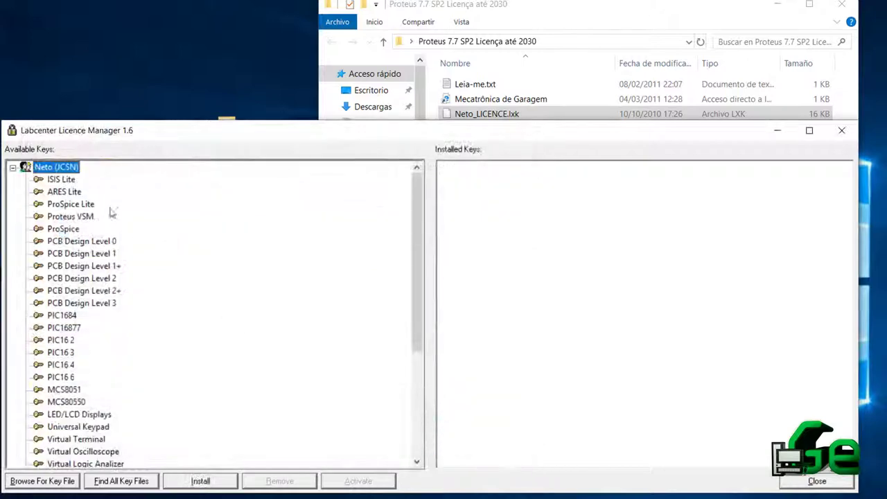
Install the loaded customer key with all its product keys and close the Licence Manager.
{"action": "left_click", "coordinate": [144, 274]}
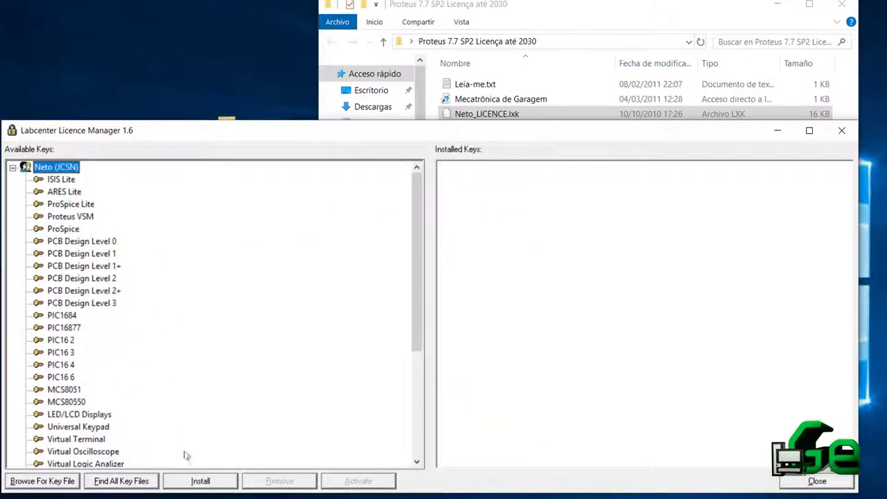
{"action": "left_click", "coordinate": [199, 480]}
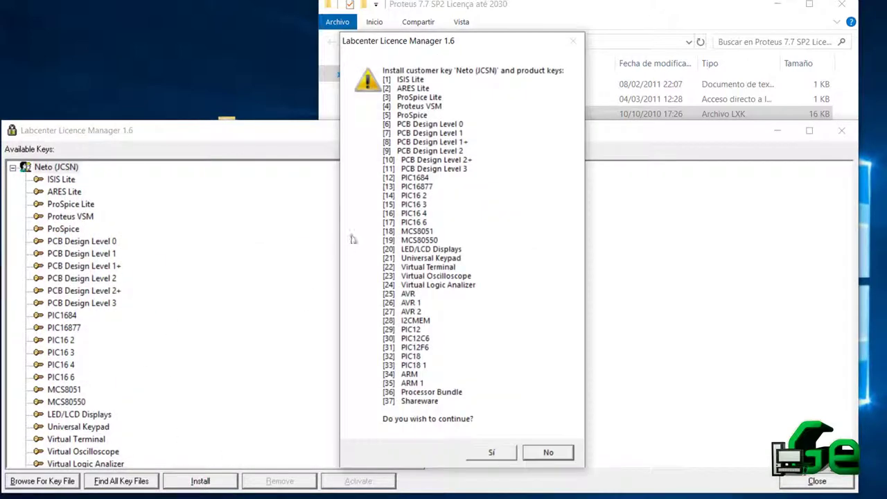
{"action": "left_click", "coordinate": [494, 454]}
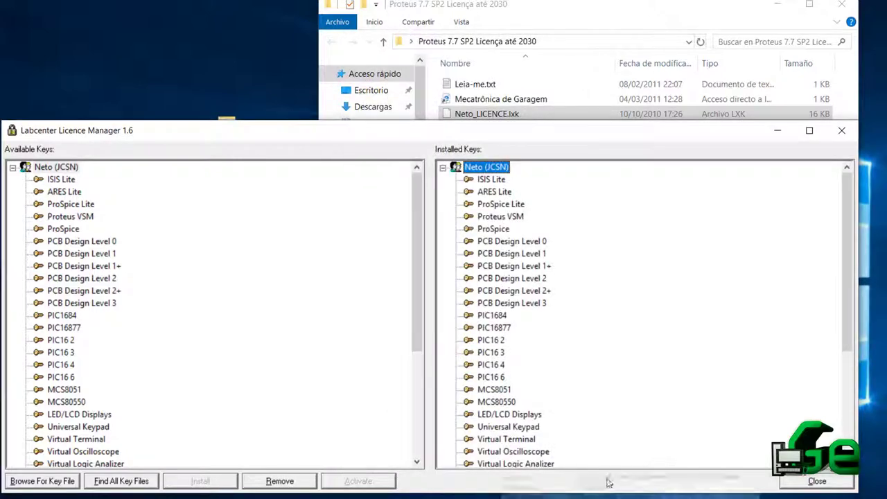
{"action": "left_click", "coordinate": [816, 481]}
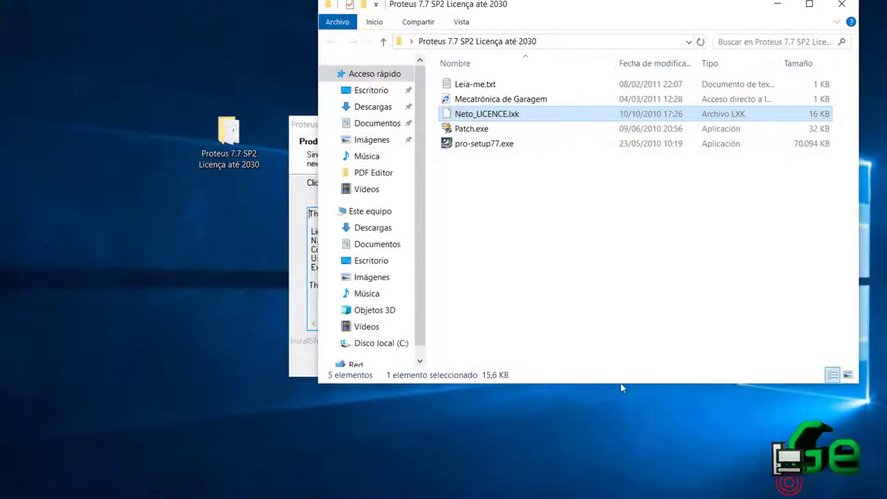
Return to the setup wizard, review the installed licence key's details, and continue to the destination location.
{"action": "left_click", "coordinate": [306, 136]}
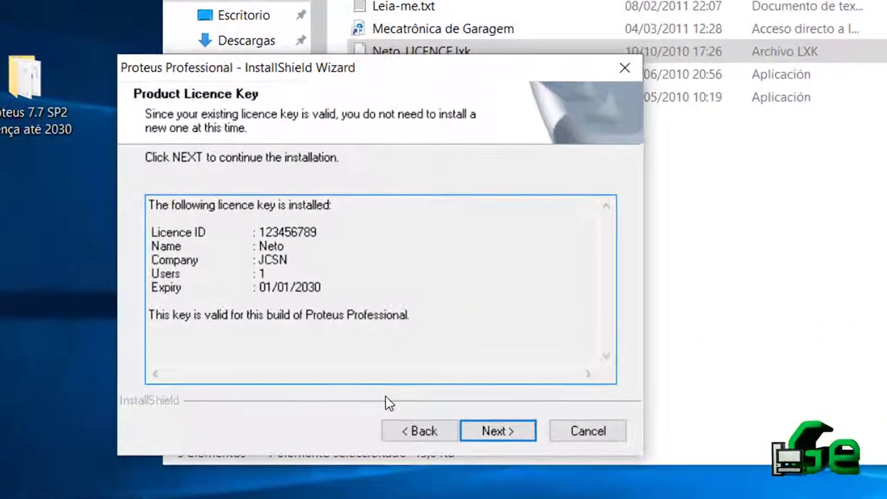
{"action": "left_click_drag", "start_coordinate": [386, 338], "coordinate": [350, 288]}
{"action": "left_click", "coordinate": [157, 217]}
{"action": "left_click", "coordinate": [333, 294]}
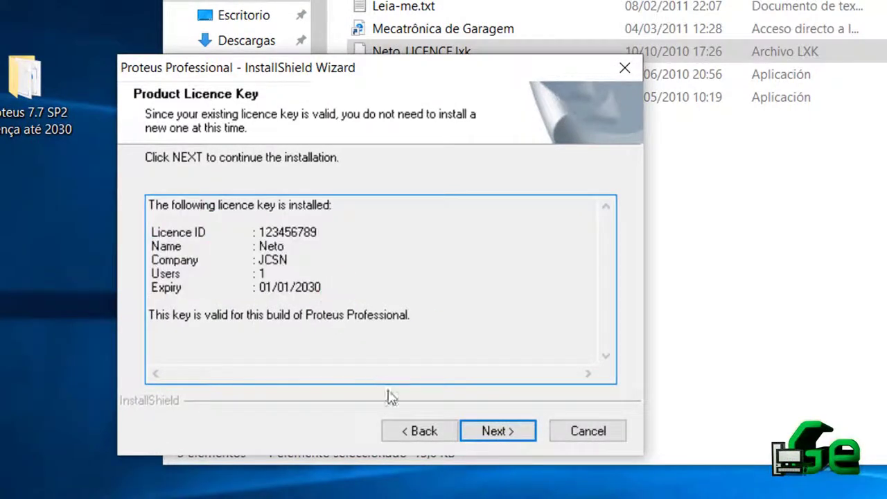
{"action": "left_click", "coordinate": [491, 432]}
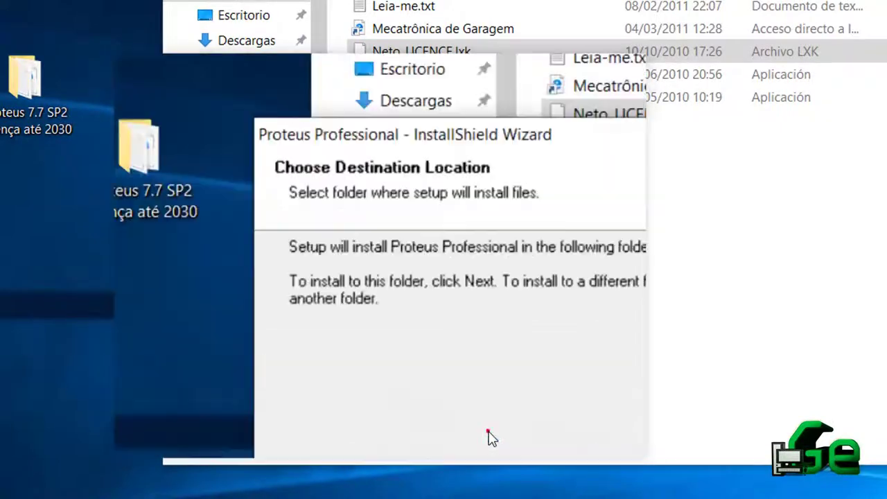
Keep the default destination and the VSM Simulation, PCB Design and Gerber Import Tool features, and start the installation.
{"action": "left_click", "coordinate": [491, 432]}
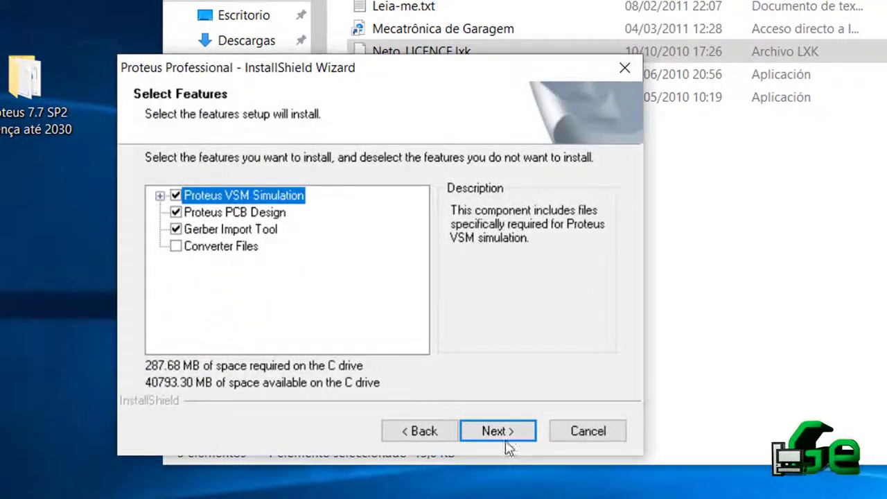
{"action": "left_click", "coordinate": [507, 442]}
{"action": "left_click", "coordinate": [481, 435]}
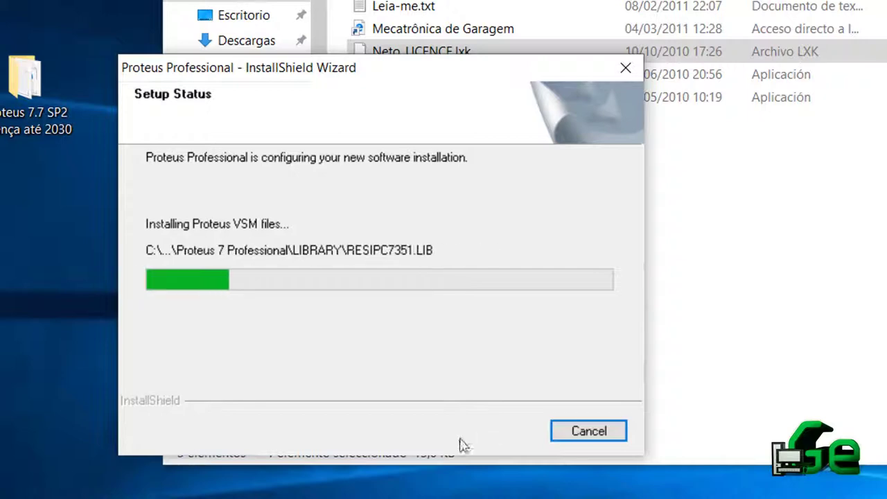
Move the setup wizard aside during installation and look over the Leia-me.txt, licence and patch files in the extracted folder.
{"action": "left_click_drag", "start_coordinate": [380, 75], "coordinate": [116, 196]}
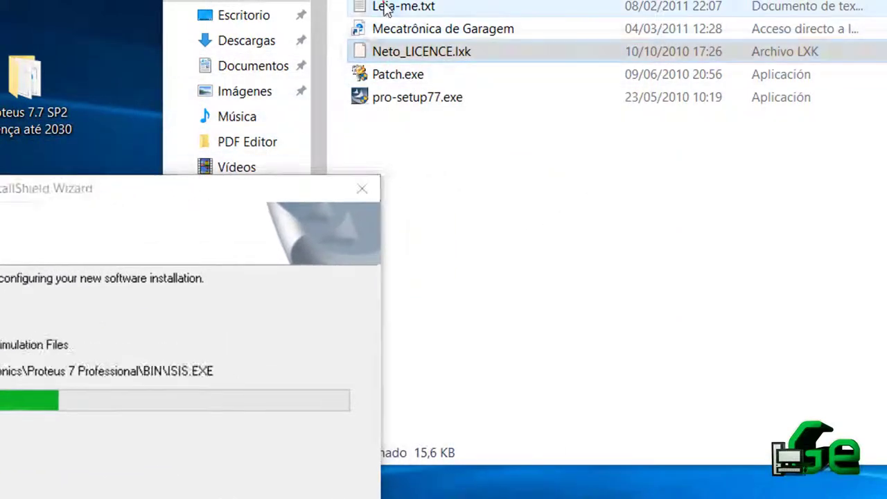
{"action": "left_click", "coordinate": [385, 7]}
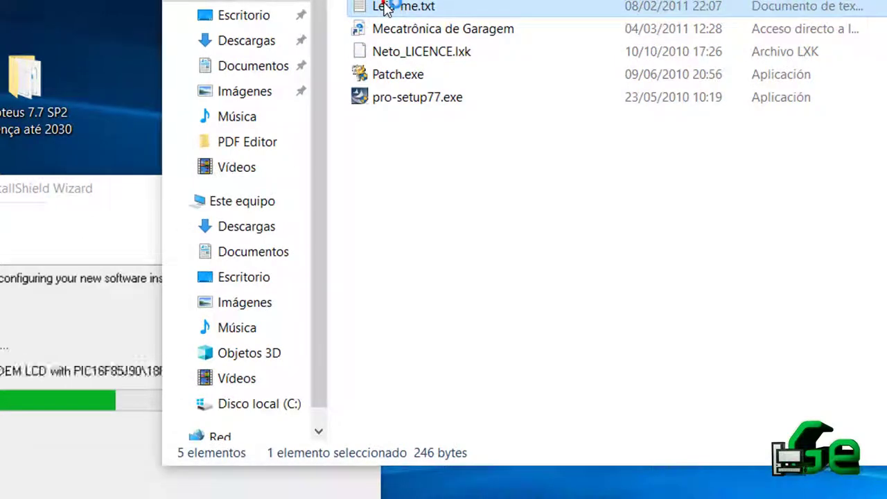
{"action": "double_click", "coordinate": [384, 7]}
{"action": "key", "text": "alt+F4"}
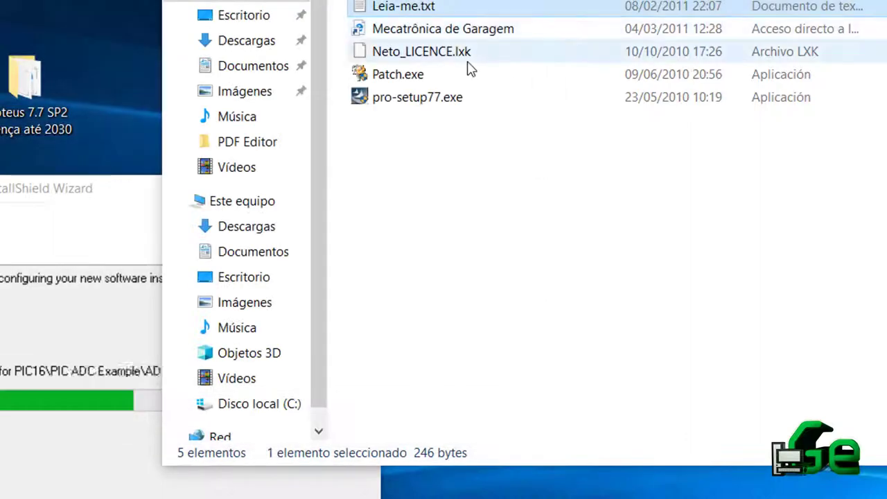
{"action": "left_click", "coordinate": [463, 55]}
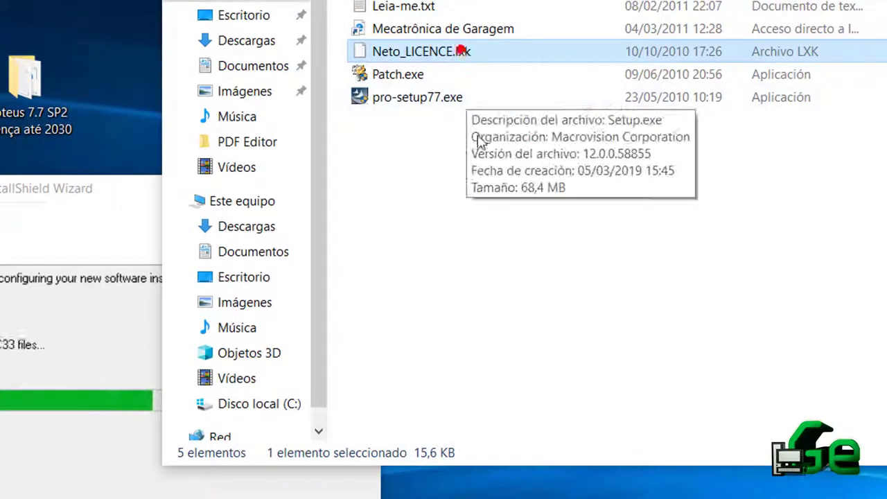
{"action": "left_click_drag", "start_coordinate": [470, 138], "coordinate": [411, 53]}
{"action": "left_click", "coordinate": [376, 134]}
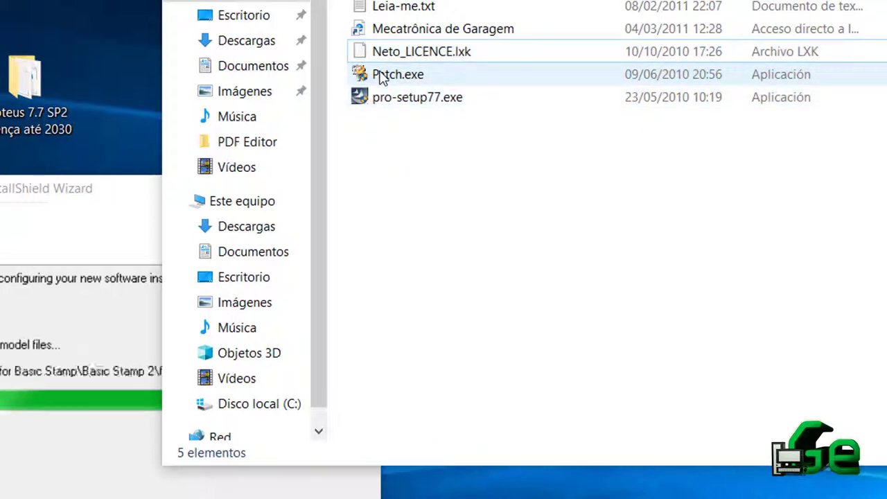
{"action": "left_click_drag", "start_coordinate": [87, 181], "coordinate": [111, 155]}
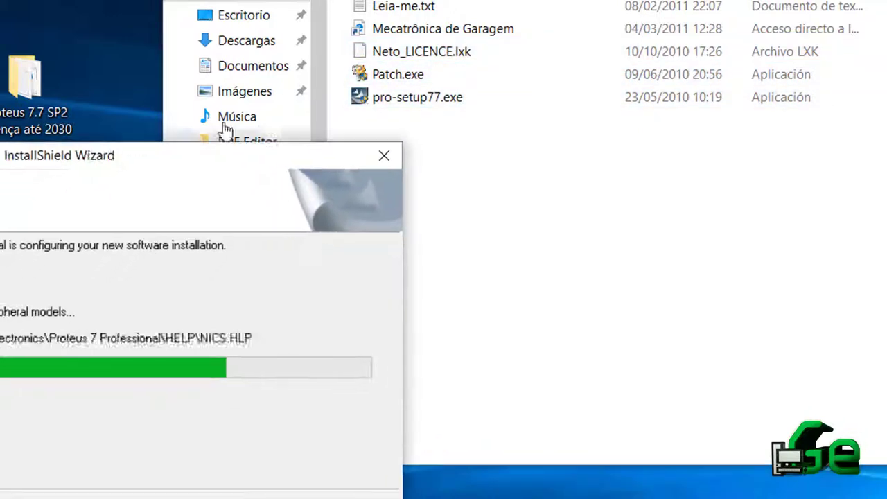
{"action": "left_click", "coordinate": [367, 78]}
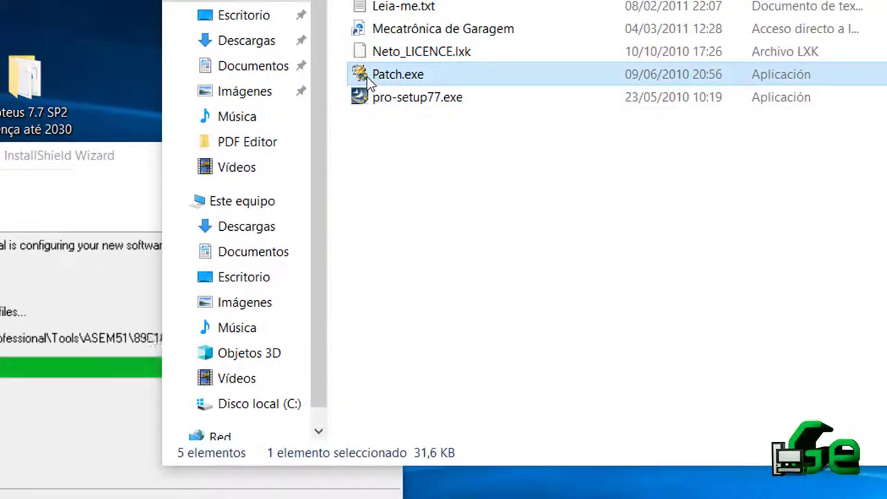
Bring the setup wizard back into view and finish it with viewing the README help file turned off.
{"action": "left_click_drag", "start_coordinate": [127, 154], "coordinate": [291, 145]}
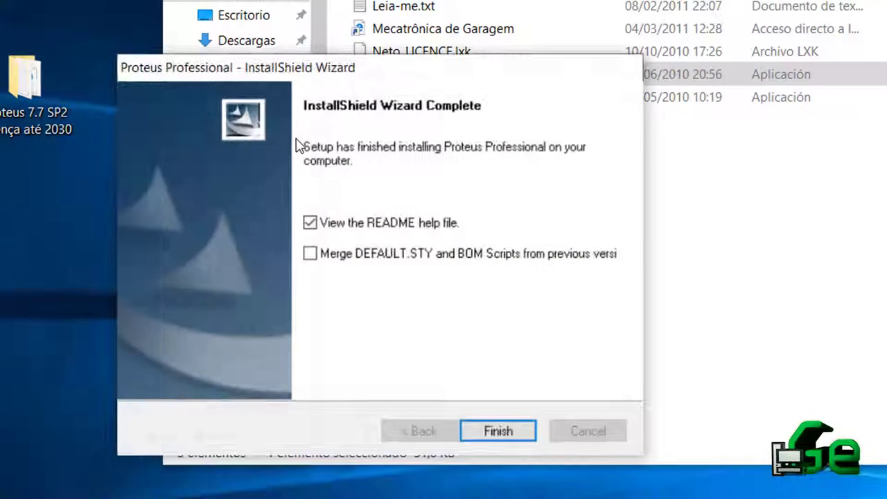
{"action": "left_click", "coordinate": [371, 231]}
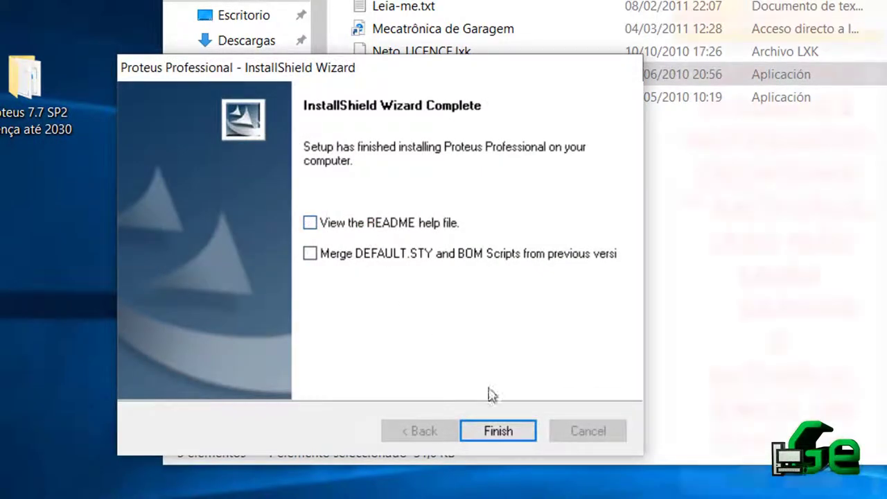
{"action": "left_click", "coordinate": [502, 435]}
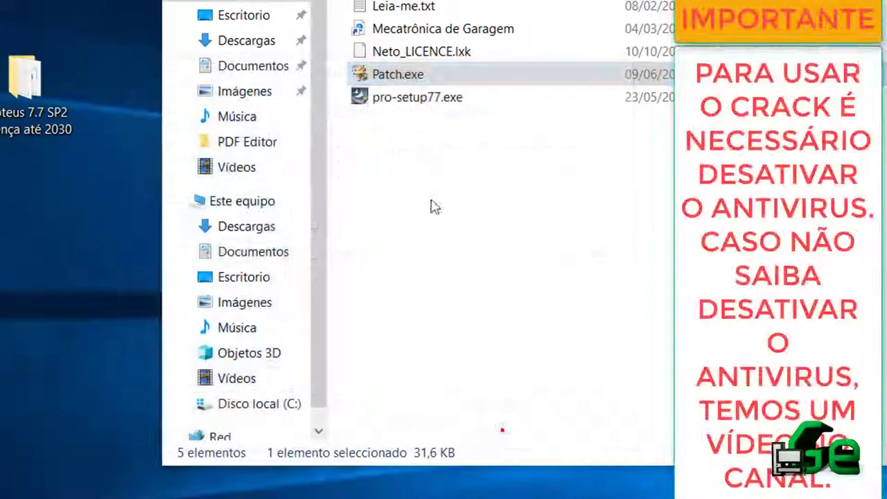
Run Patch.exe and set its destination folder to Labcenter Electronics\Proteus 7 Professional under Archivos de programa (x86) on drive C.
{"action": "double_click", "coordinate": [375, 74]}
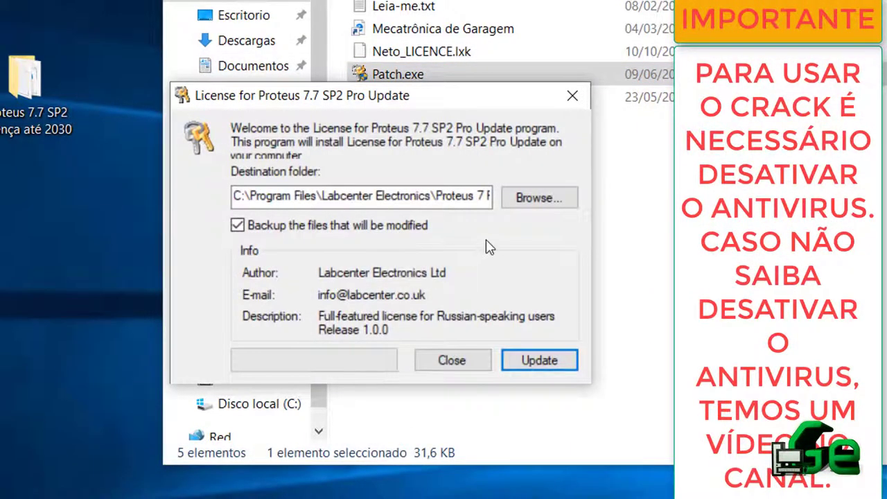
{"action": "left_click", "coordinate": [520, 199]}
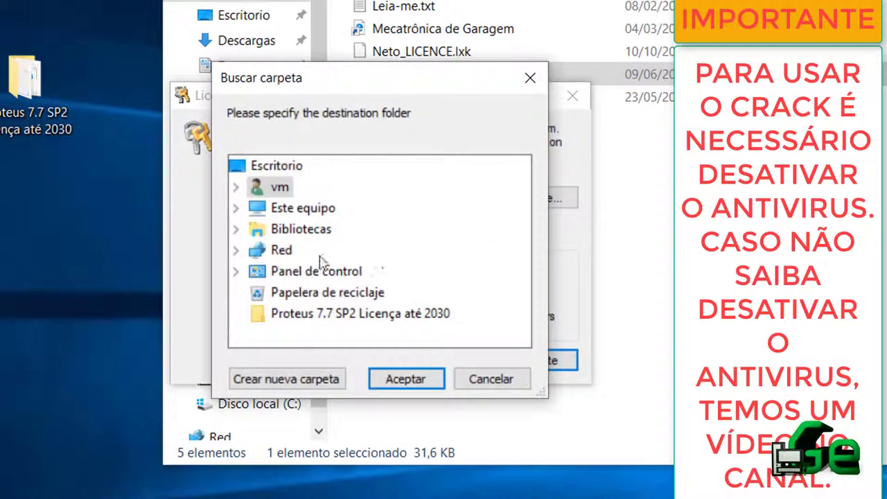
{"action": "left_click", "coordinate": [237, 208]}
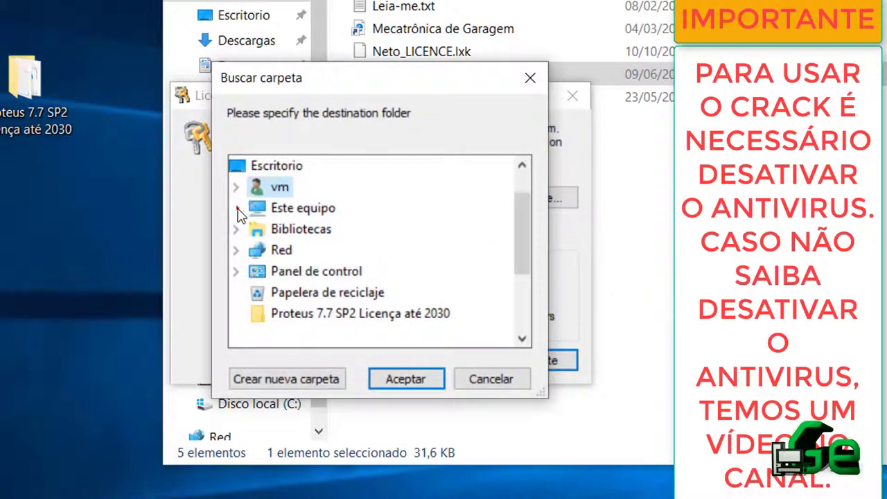
{"action": "left_click_drag", "start_coordinate": [522, 220], "coordinate": [522, 263]}
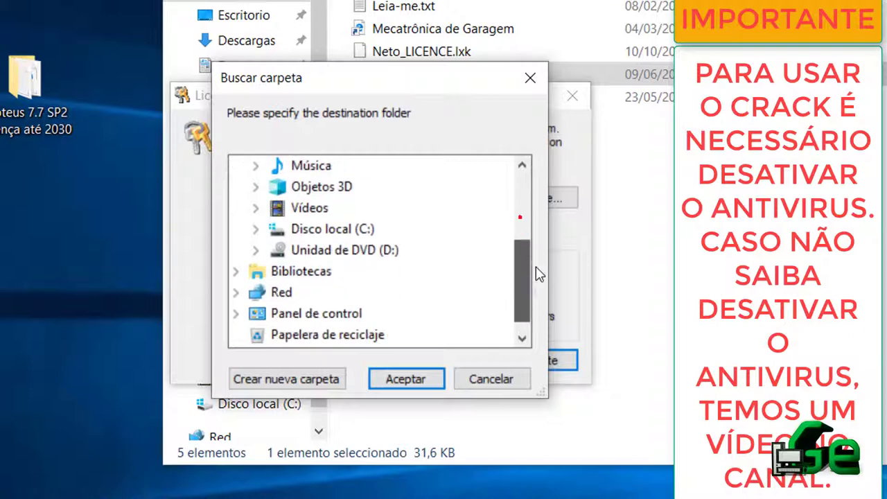
{"action": "left_click", "coordinate": [255, 228]}
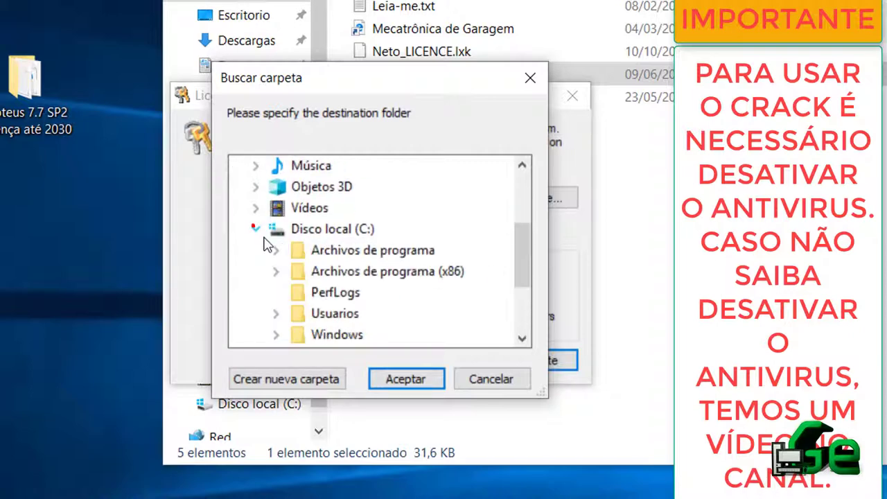
{"action": "double_click", "coordinate": [444, 272]}
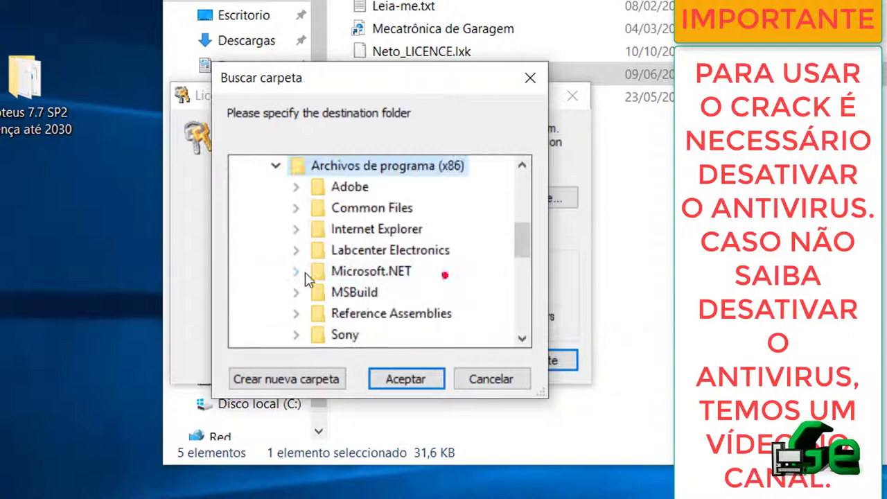
{"action": "double_click", "coordinate": [377, 251]}
{"action": "mouse_move", "coordinate": [520, 219]}
{"action": "left_mouse_down"}
{"action": "mouse_move", "coordinate": [520, 242]}
{"action": "mouse_move", "coordinate": [520, 230]}
{"action": "left_mouse_up"}
{"action": "left_click", "coordinate": [419, 236]}
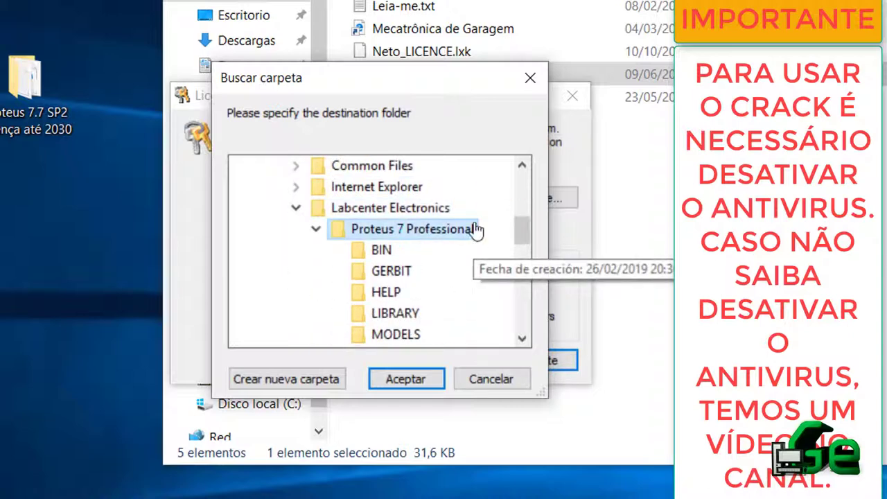
{"action": "left_click", "coordinate": [396, 374]}
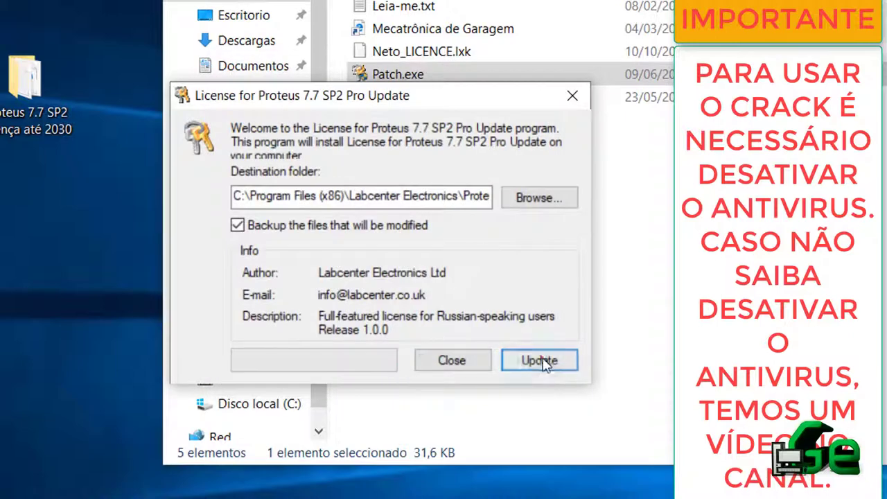
Apply the licence update to the chosen folder, then close the updater and the extracted files' folder window.
{"action": "left_click", "coordinate": [539, 359]}
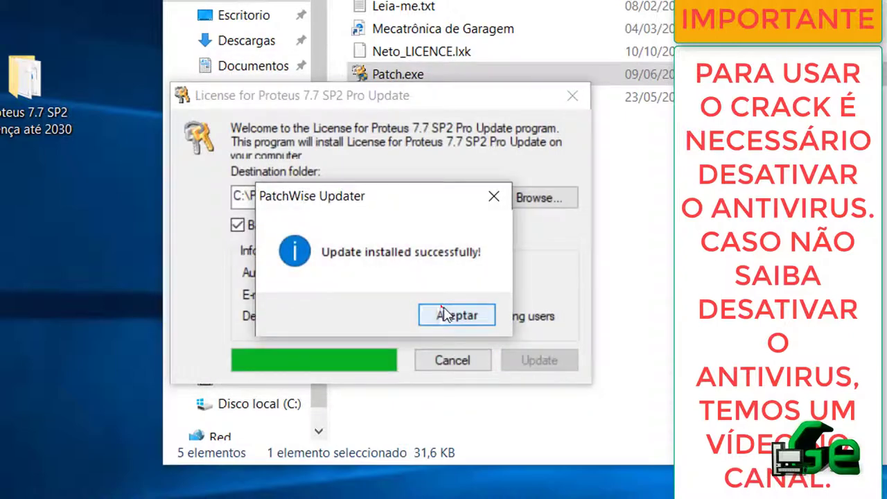
{"action": "left_click", "coordinate": [446, 315]}
{"action": "left_click", "coordinate": [456, 359]}
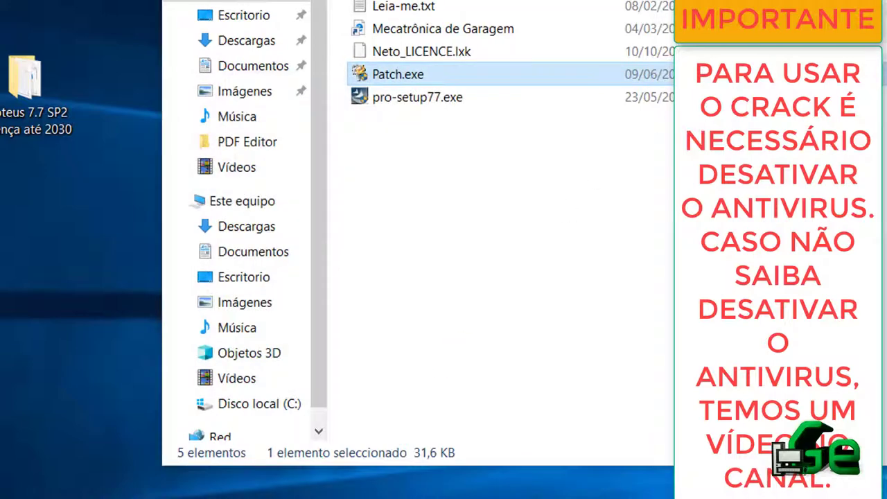
{"action": "key", "text": "alt+F4"}
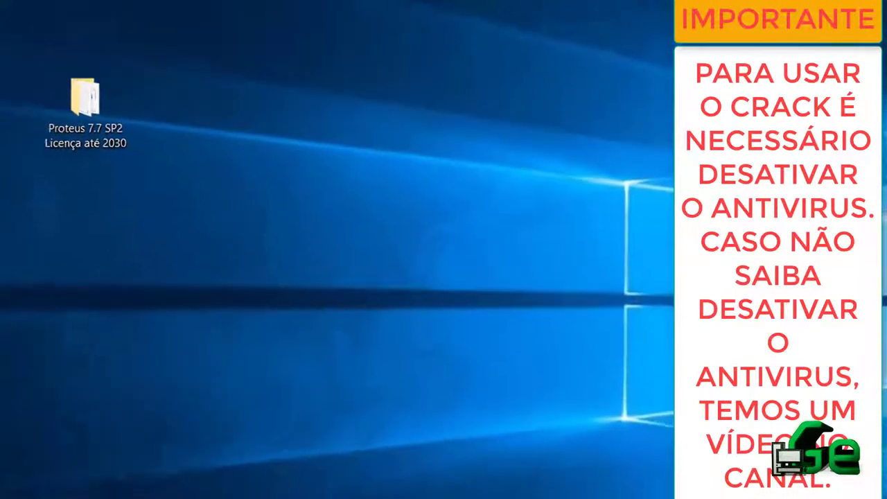
Launch ARES Professional from the Proteus 7 Professional program group.
{"action": "key", "text": "super"}
{"action": "scroll", "coordinate": [71, 354], "scroll_direction": "down", "scroll_amount": 10}
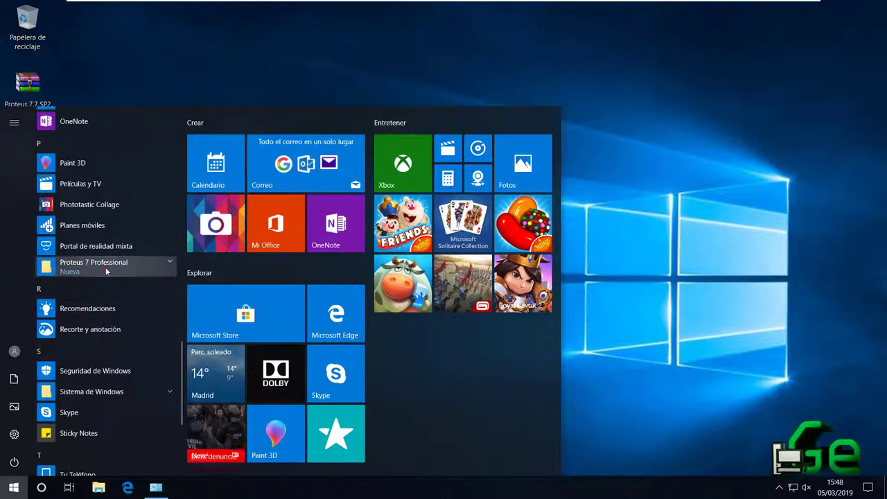
{"action": "left_click", "coordinate": [100, 267]}
{"action": "left_click", "coordinate": [90, 312]}
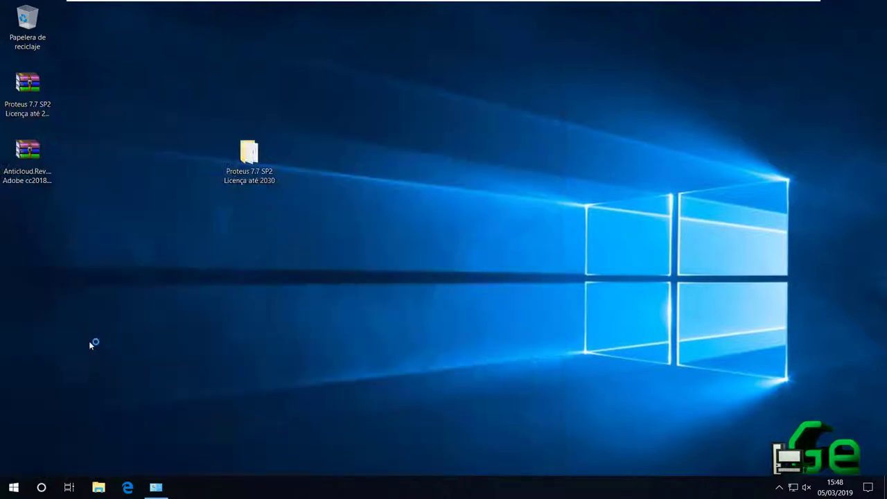
Launch ISIS 7 Professional from the Proteus 7 Professional program group and decline viewing the sample designs.
{"action": "left_click", "coordinate": [25, 483]}
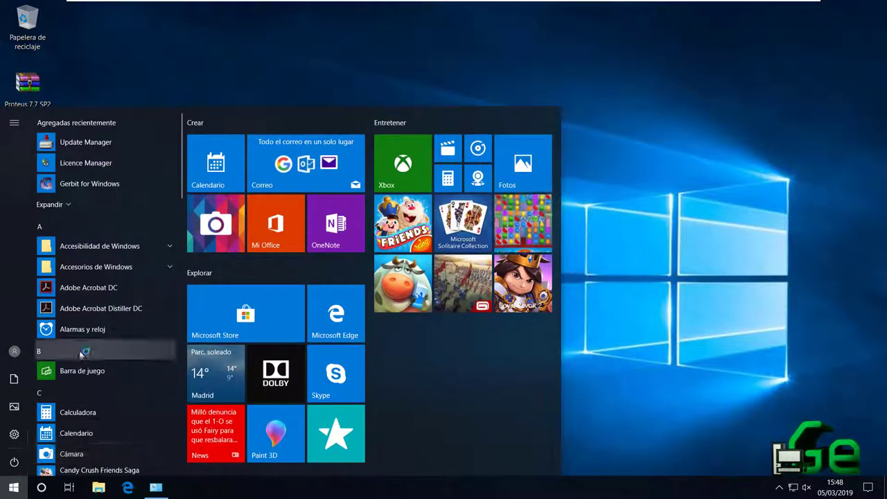
{"action": "scroll", "coordinate": [84, 343], "scroll_direction": "down", "scroll_amount": 5}
{"action": "scroll", "coordinate": [81, 340], "scroll_direction": "down", "scroll_amount": 1}
{"action": "scroll", "coordinate": [83, 338], "scroll_direction": "down", "scroll_amount": 5}
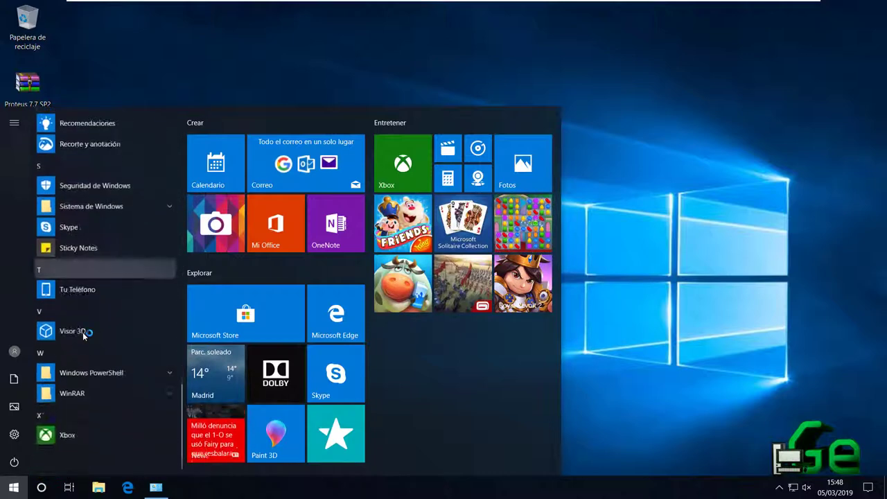
{"action": "scroll", "coordinate": [83, 334], "scroll_direction": "up", "scroll_amount": 4}
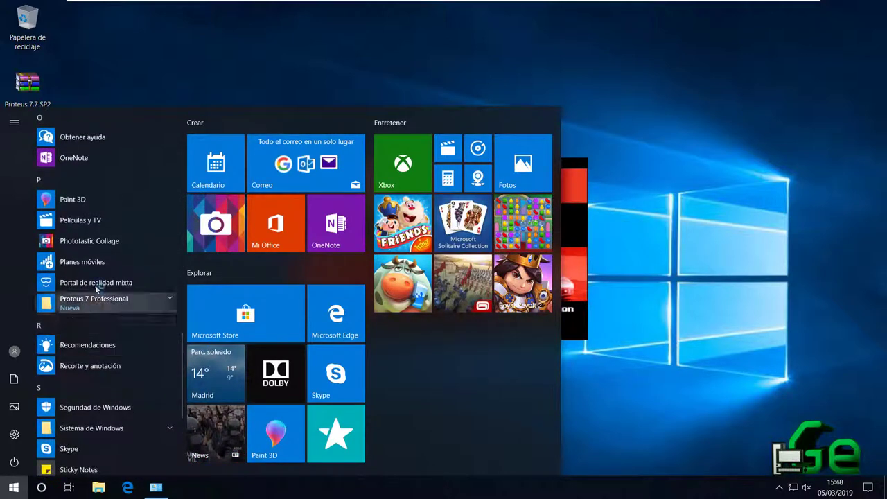
{"action": "left_click", "coordinate": [93, 303]}
{"action": "scroll", "coordinate": [93, 298], "scroll_direction": "down", "scroll_amount": 5}
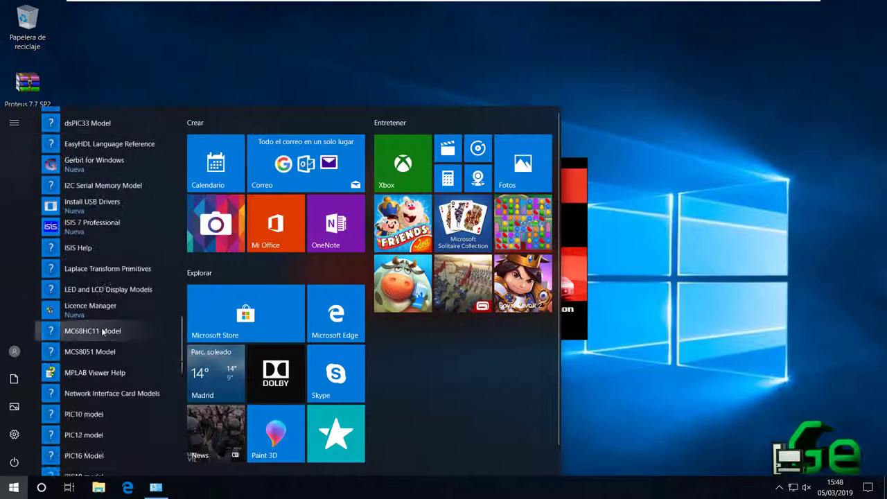
{"action": "left_click", "coordinate": [90, 226]}
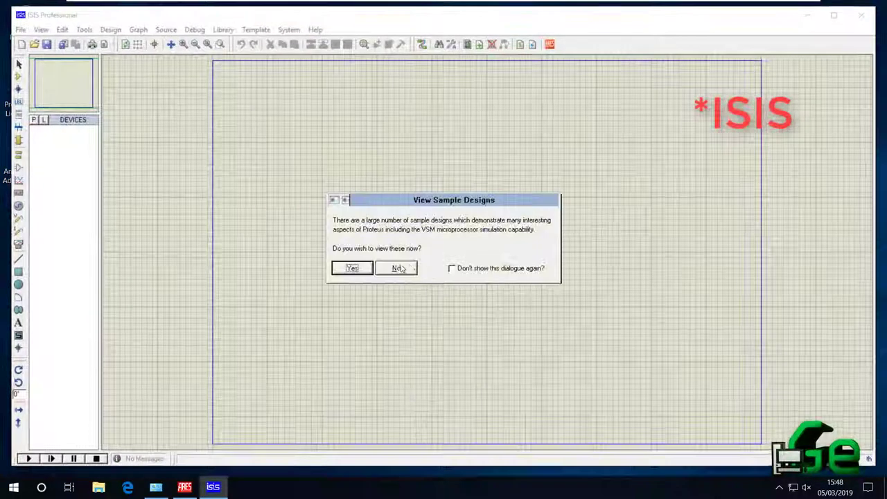
{"action": "left_click", "coordinate": [396, 267]}
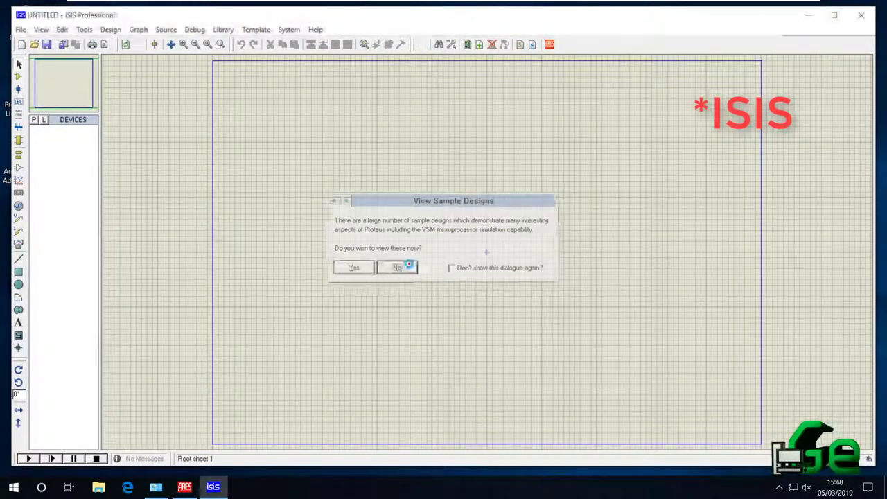
Minimise the Programas y características window, dismiss the ARES Open GL message, and arrange ARES and ISIS side by side.
{"action": "left_click", "coordinate": [443, 279]}
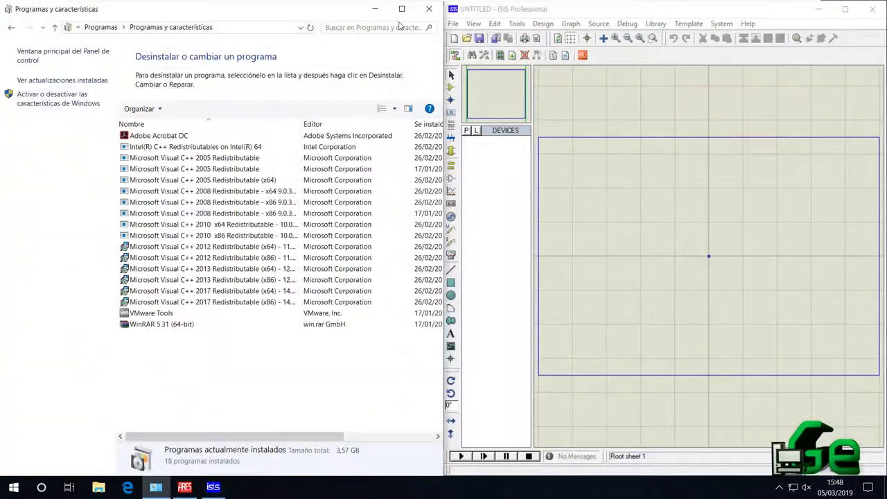
{"action": "left_click", "coordinate": [375, 9]}
{"action": "left_click", "coordinate": [436, 278]}
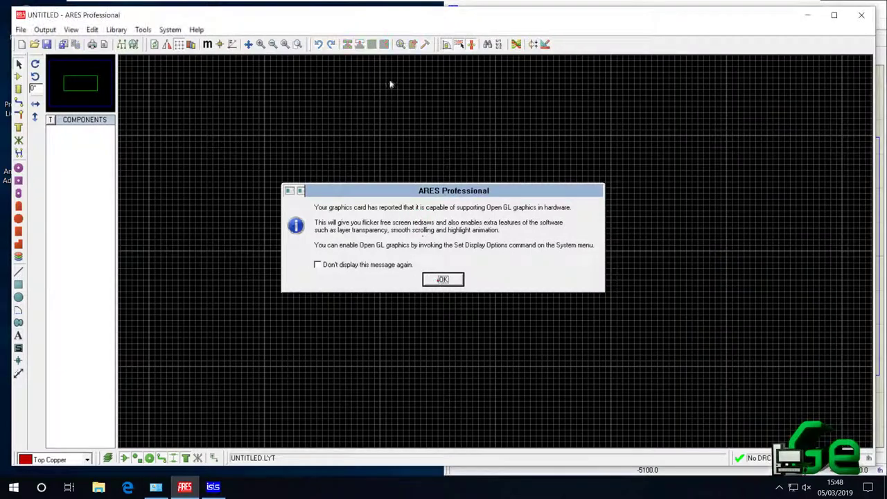
{"action": "key", "text": "super+Left"}
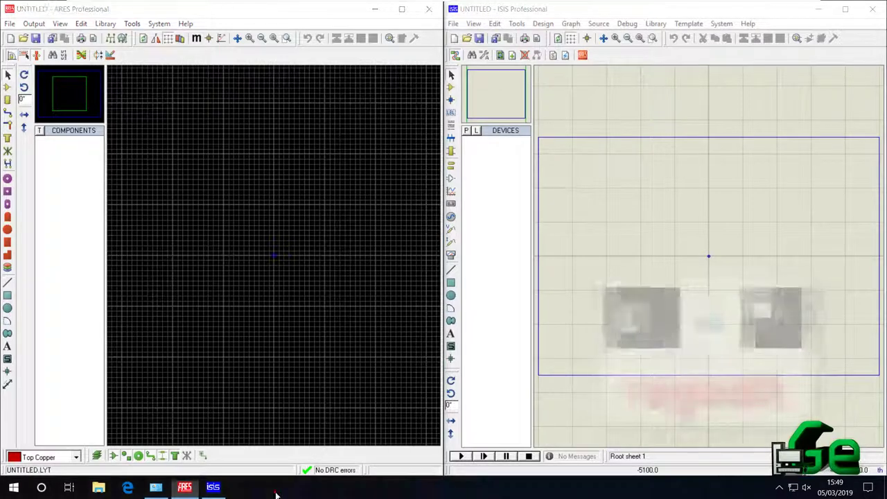
Open the Windows Registry Editor by running regedit and show the start of its key tree.
{"action": "key", "text": "super+r"}
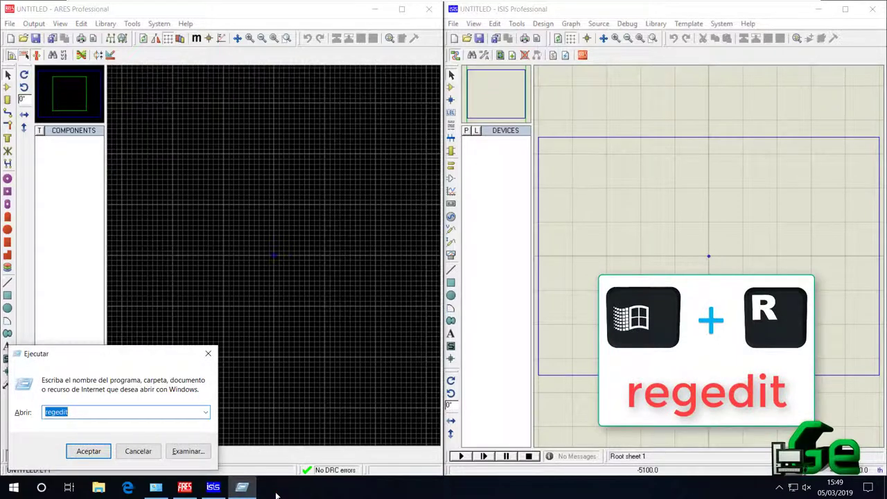
{"action": "key", "text": "Return"}
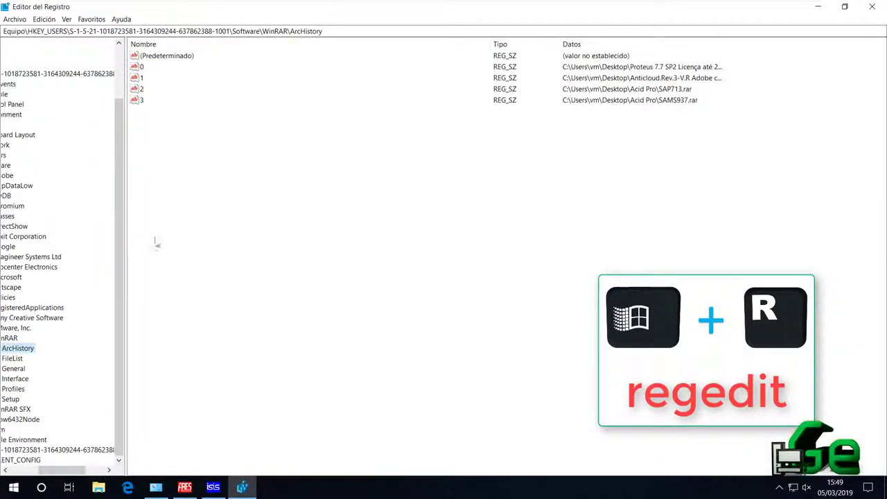
{"action": "left_click_drag", "start_coordinate": [72, 471], "coordinate": [48, 470]}
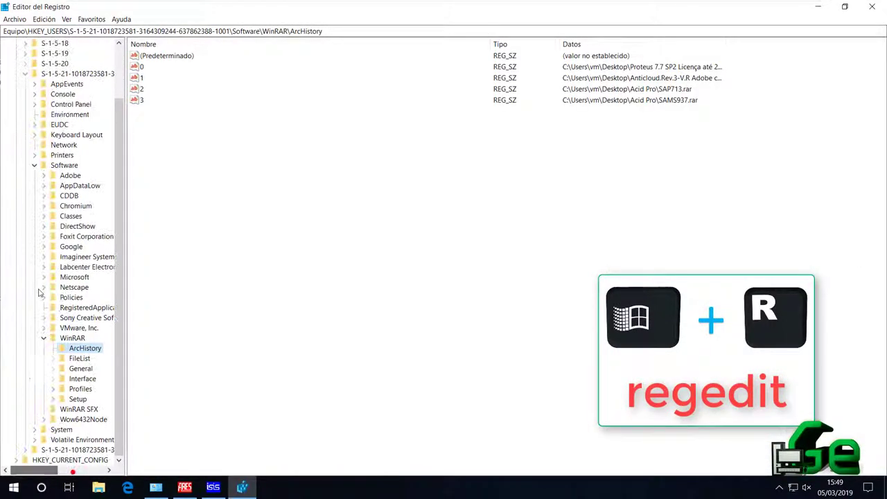
{"action": "scroll", "coordinate": [70, 173], "scroll_direction": "up", "scroll_amount": 2}
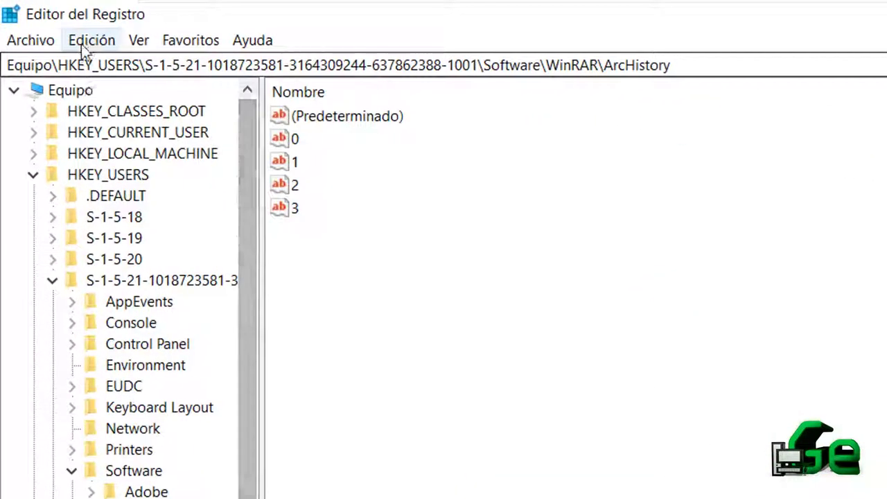
Search the registry for "labcenter" and dismiss the search message.
{"action": "left_click", "coordinate": [84, 42]}
{"action": "left_click", "coordinate": [126, 201]}
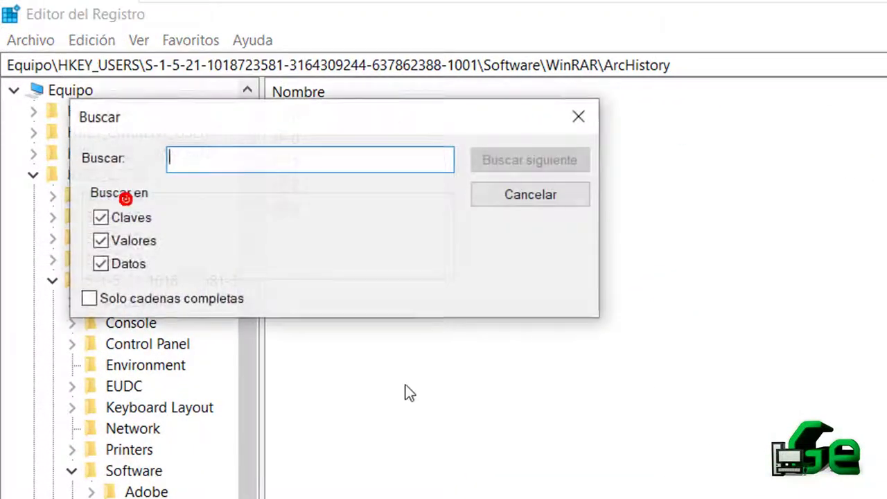
{"action": "left_click_drag", "start_coordinate": [323, 121], "coordinate": [375, 138]}
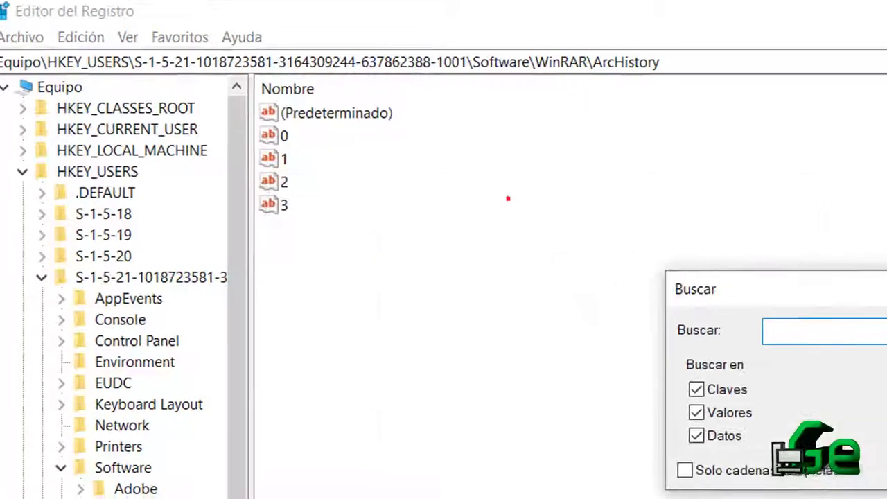
{"action": "type", "text": "labcenter"}
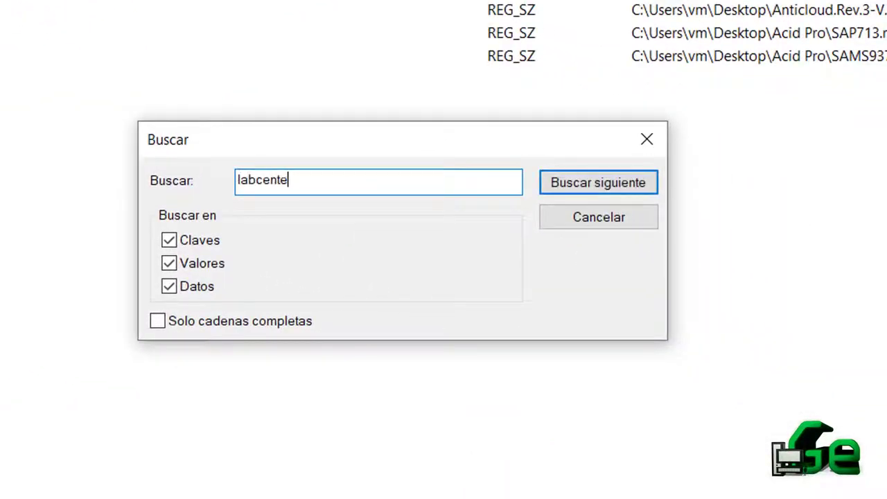
{"action": "key", "text": "Return"}
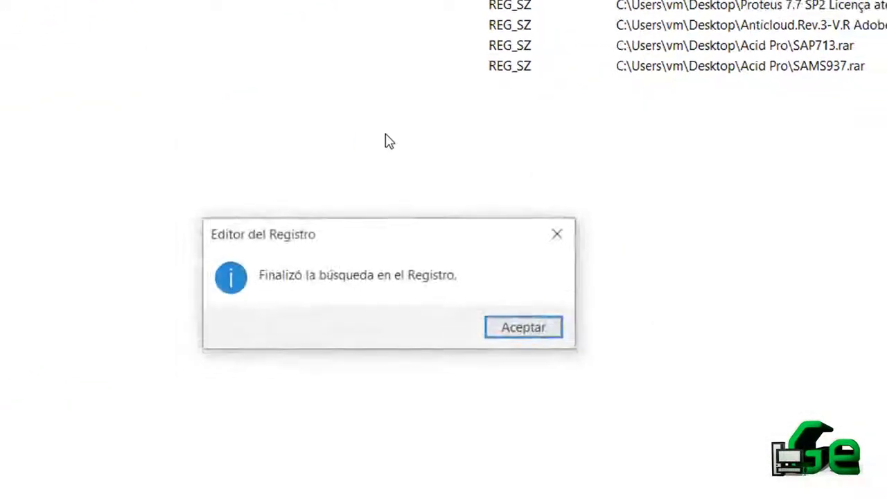
{"action": "left_click", "coordinate": [502, 331]}
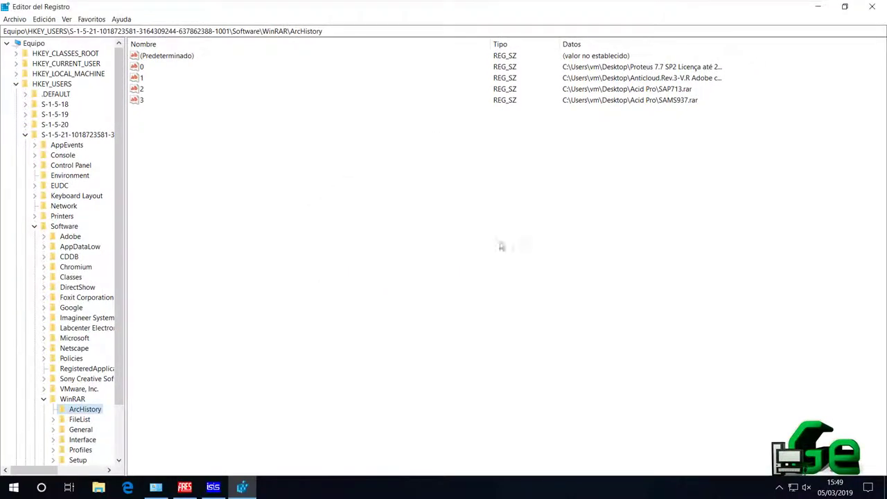
Search the registry for the Proteus entry, select the Equipo root and close the Registry Editor.
{"action": "left_click", "coordinate": [43, 19]}
{"action": "left_click", "coordinate": [77, 101]}
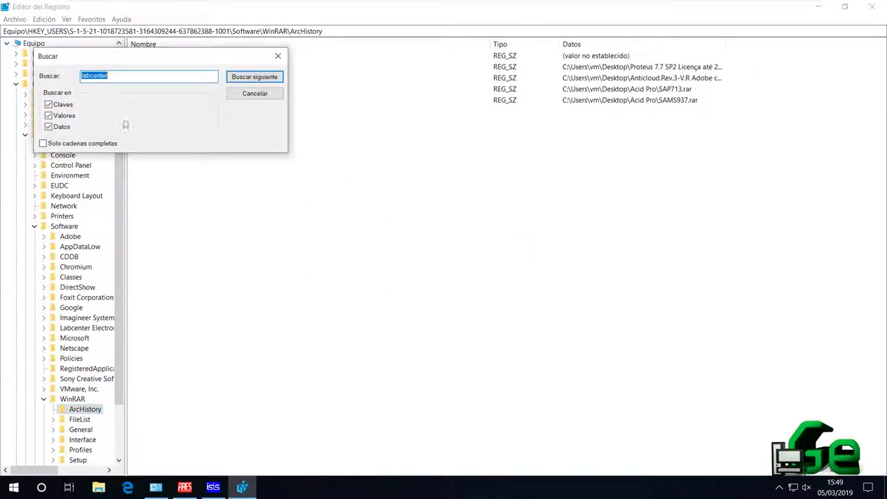
{"action": "type", "text": "pl"}
{"action": "key", "text": "Return"}
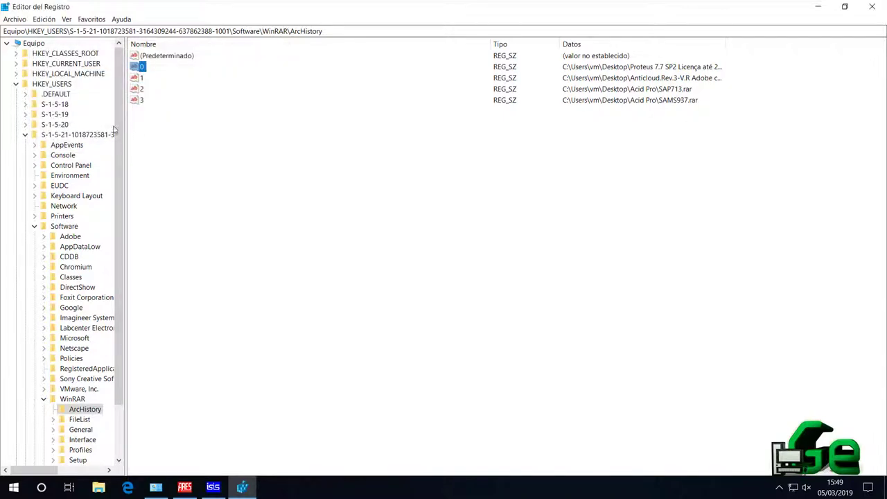
{"action": "left_click", "coordinate": [33, 44]}
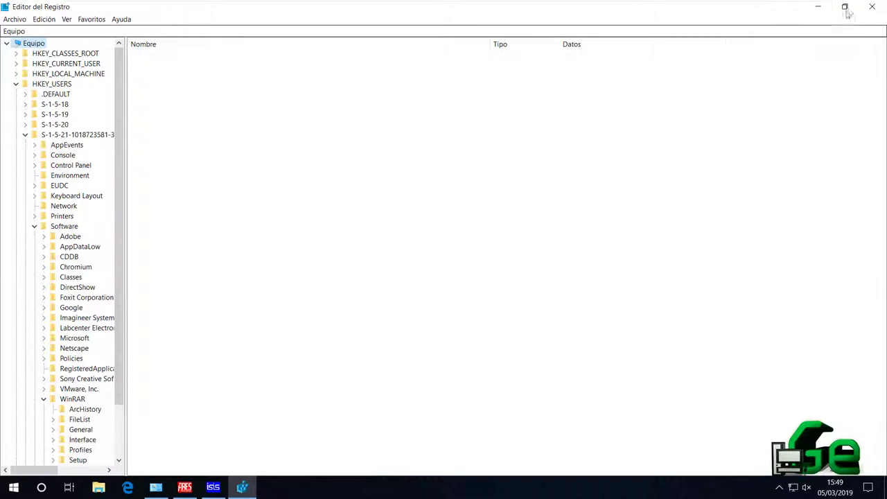
{"action": "left_click", "coordinate": [873, 7]}
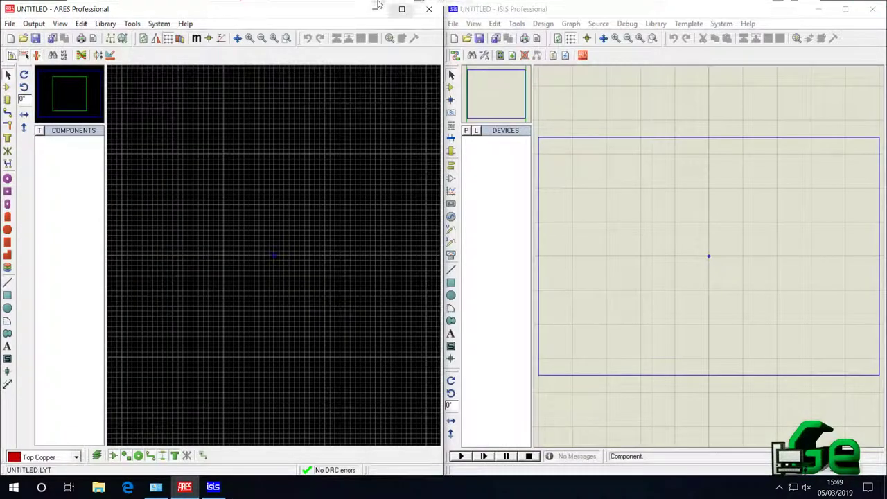
Close ARES Professional and ISIS Professional, and take the virtual machine out of full-screen view.
{"action": "mouse_move", "coordinate": [379, 6]}
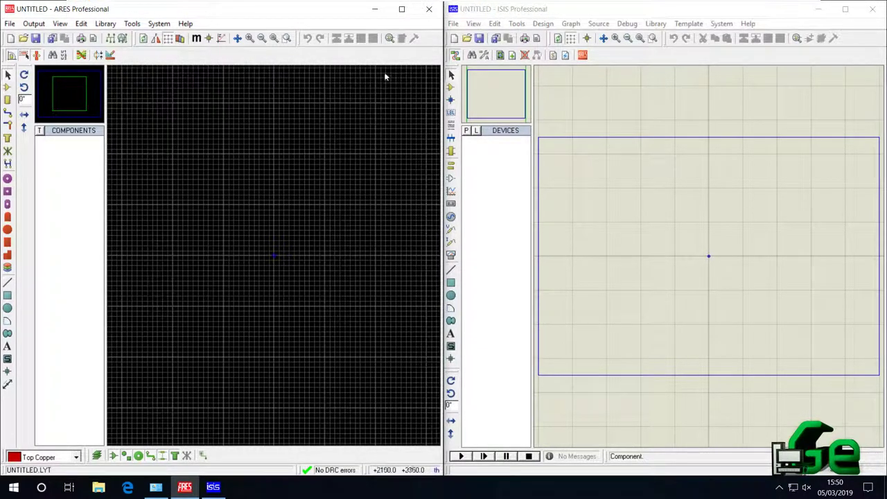
{"action": "left_click", "coordinate": [429, 9]}
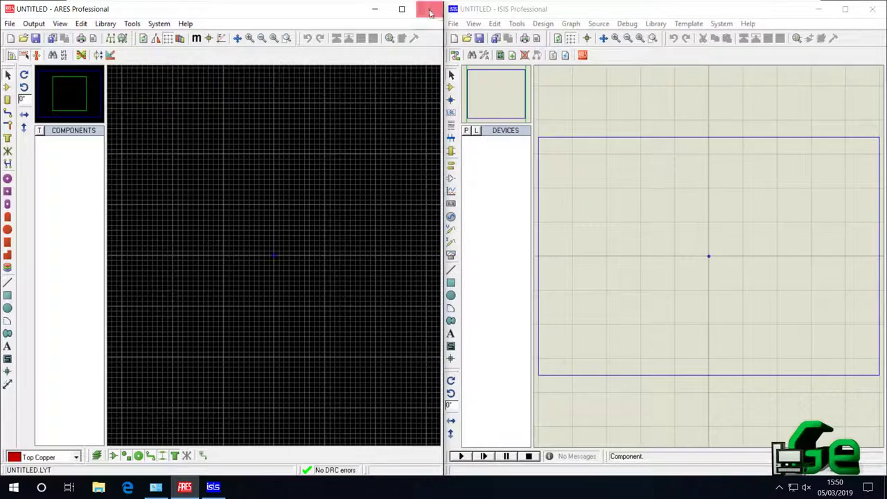
{"action": "left_click", "coordinate": [872, 9]}
{"action": "mouse_move", "coordinate": [516, 5]}
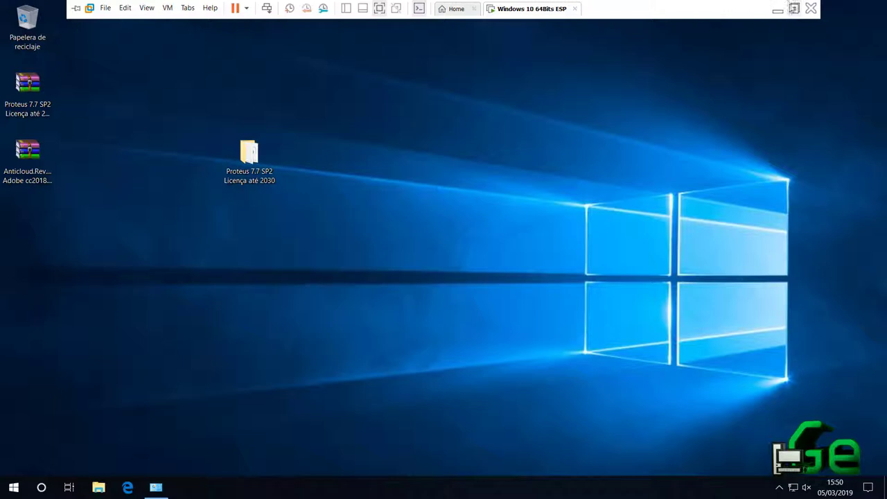
{"action": "left_click", "coordinate": [794, 8]}
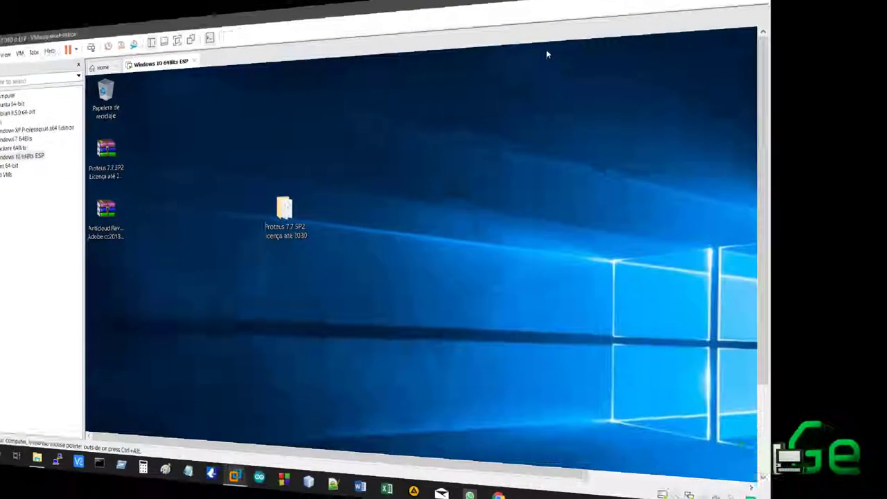